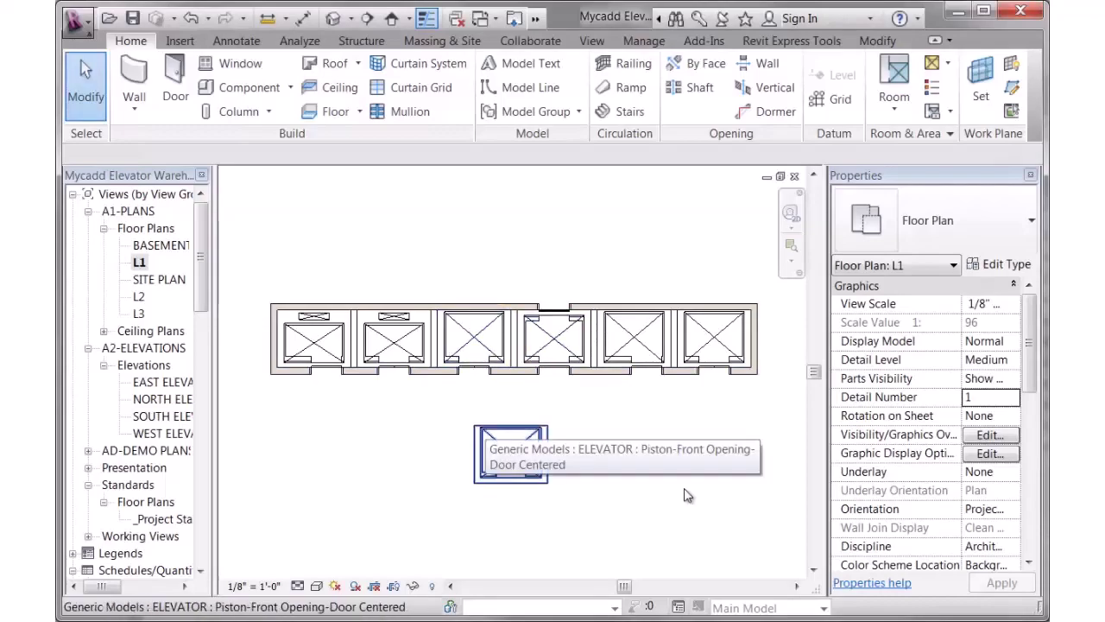
Inspect the instance properties of the standalone elevator below the row of hoistways
click(485, 427)
key(Escape)
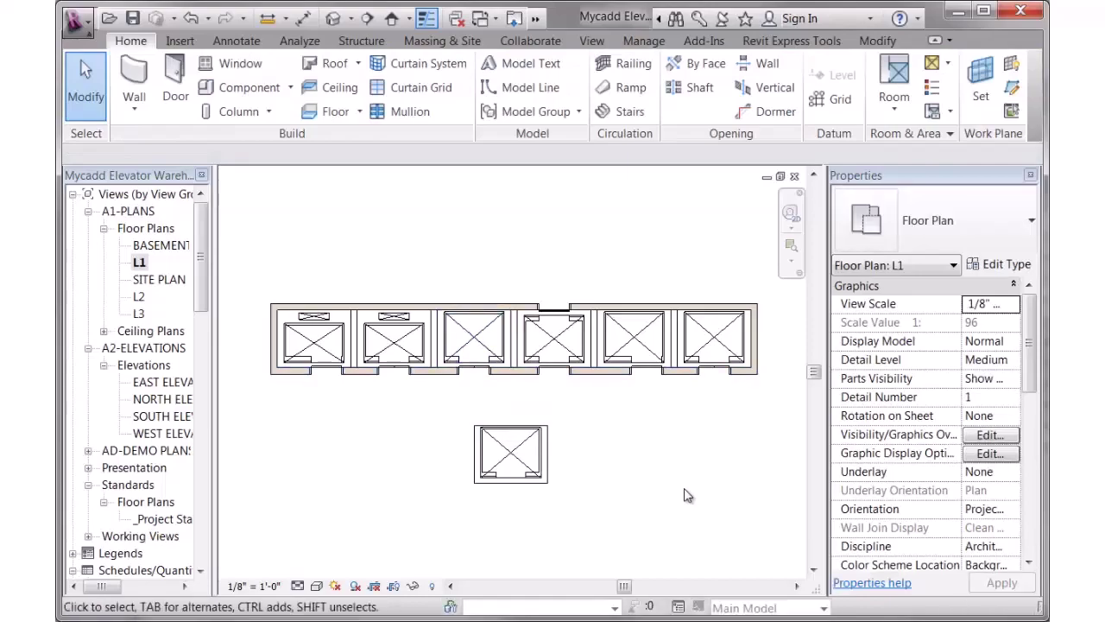
click(683, 495)
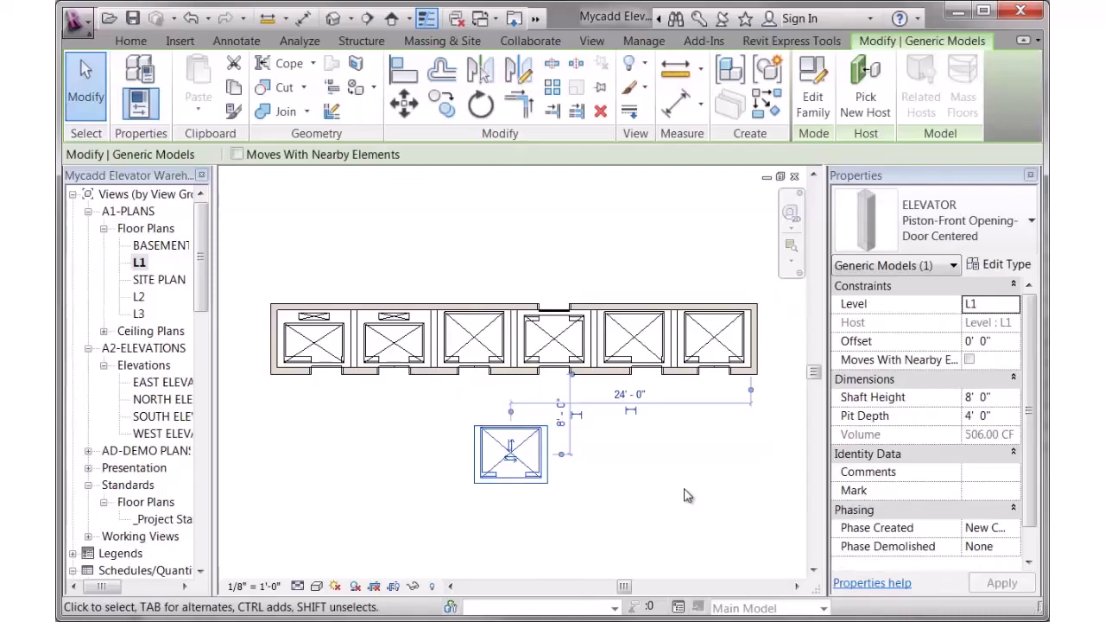
key(Escape)
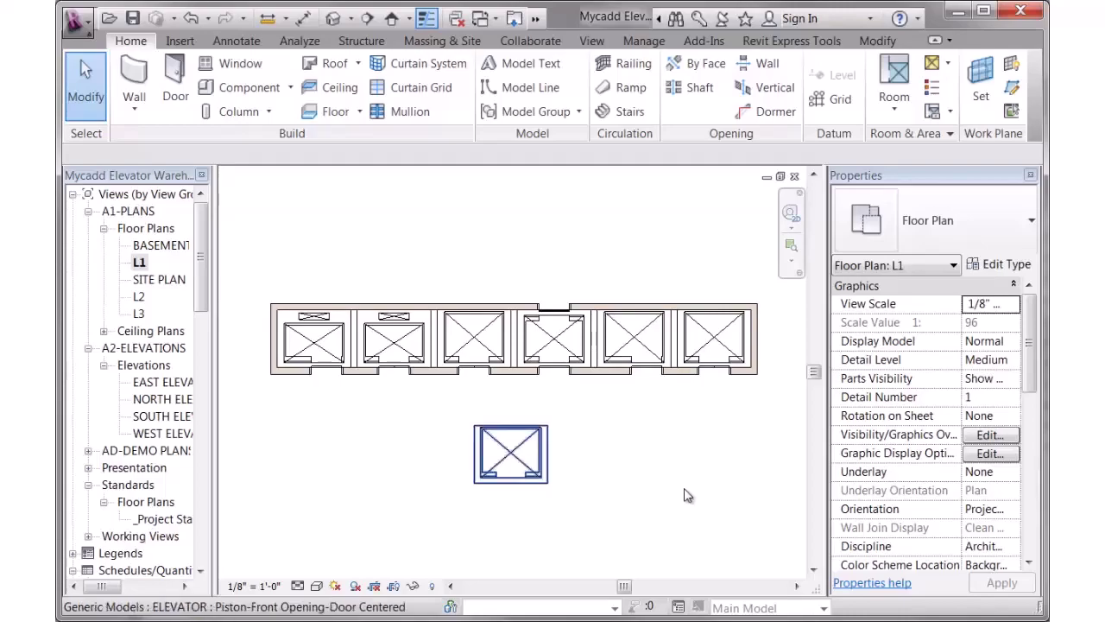
Review the elevator family types available for the standalone elevator without changing its type
click(684, 495)
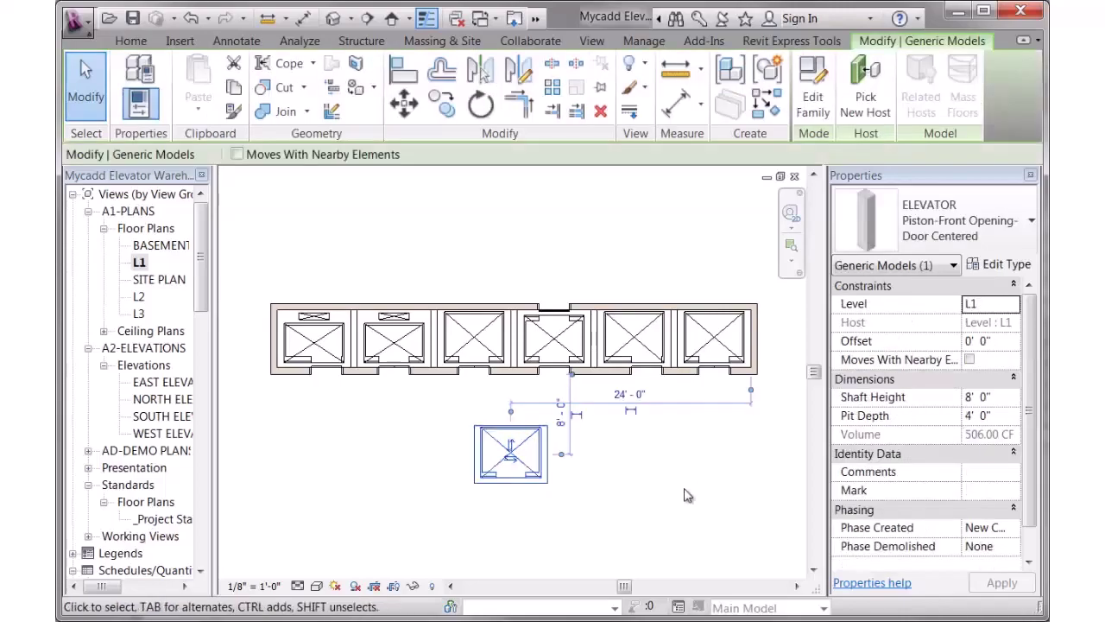
click(963, 221)
key(Down)
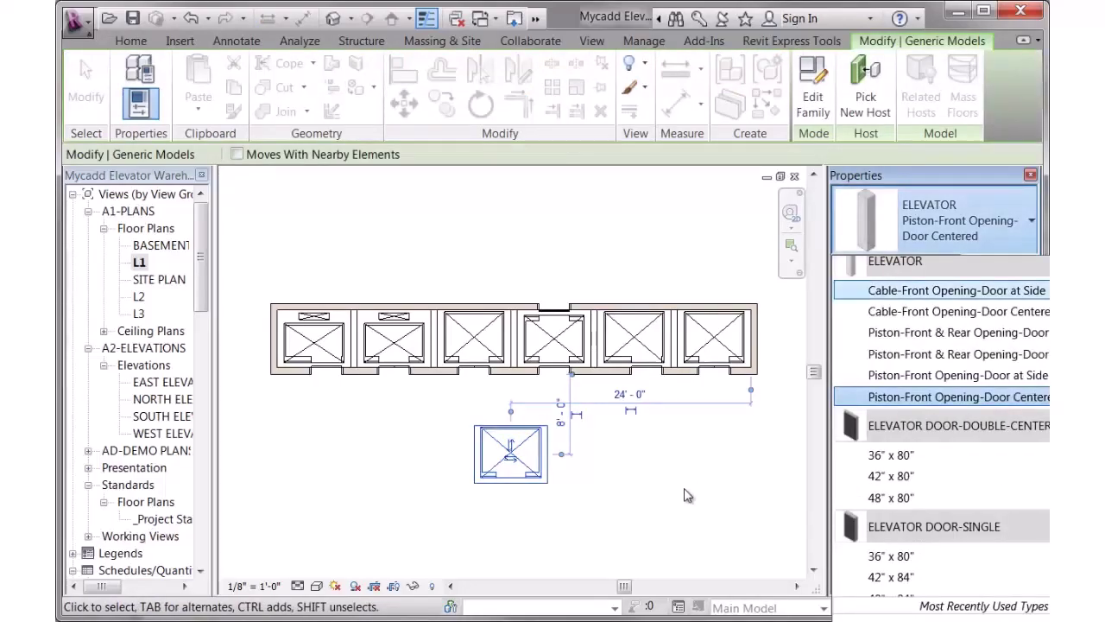
key(Down)
key(Down)
key(Down)
key(Down)
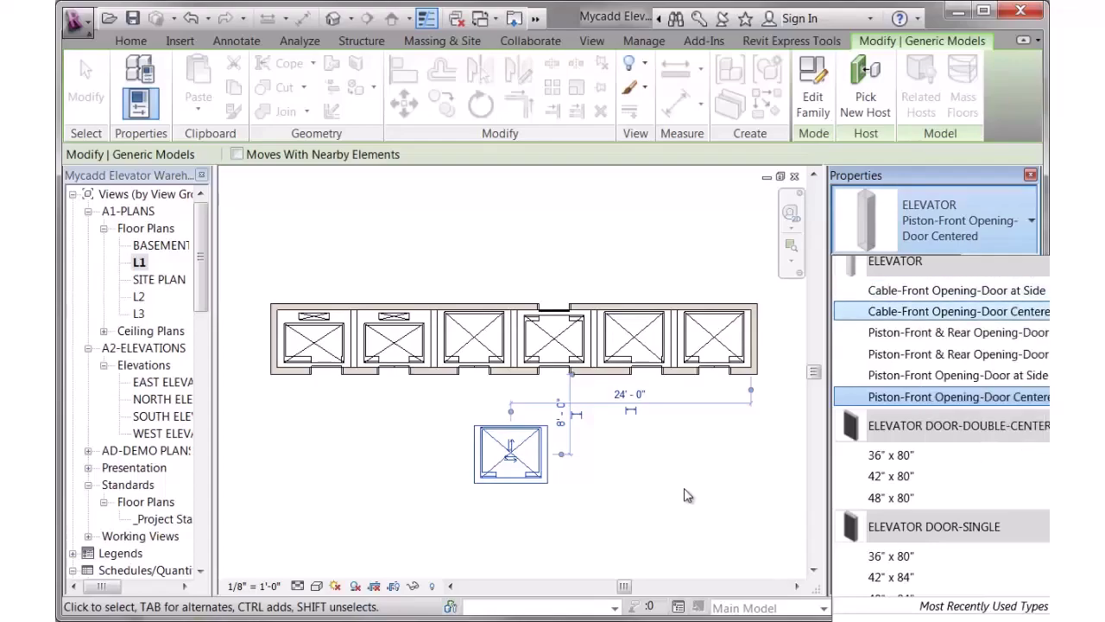
key(Escape)
key(Escape)
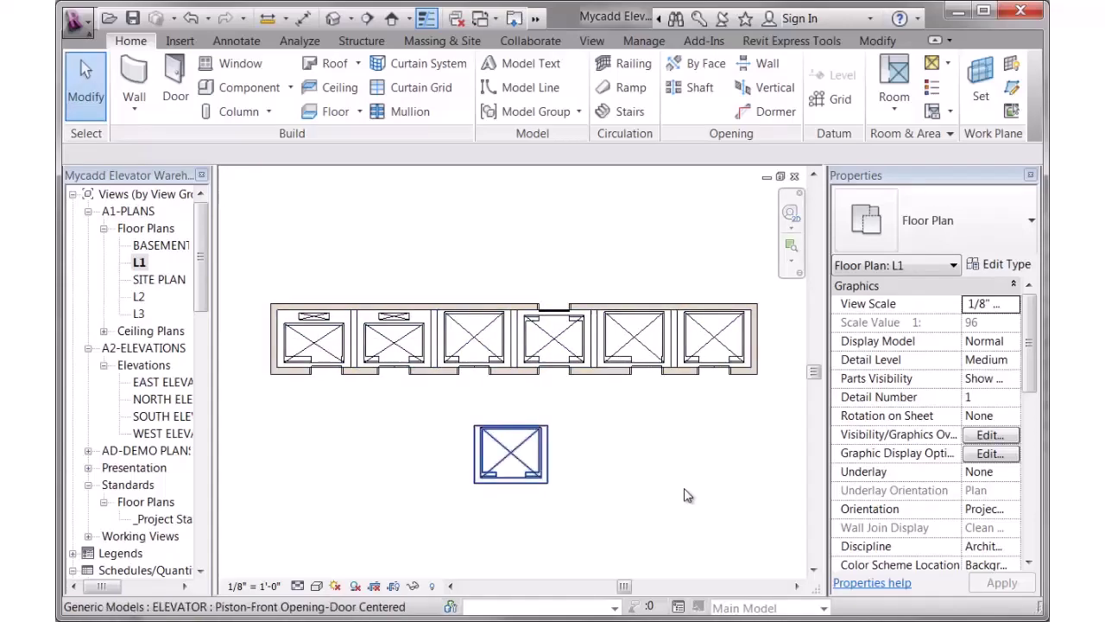
Change the standalone elevator's type to Piston-Front Opening-Door at Side
click(686, 495)
click(960, 221)
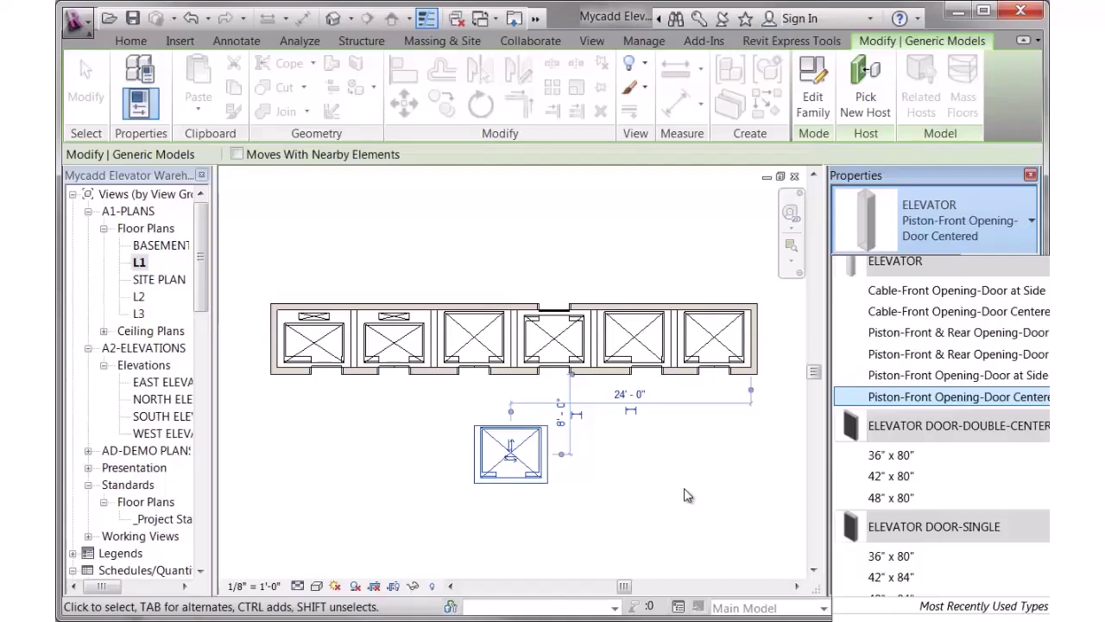
key(Up)
key(Return)
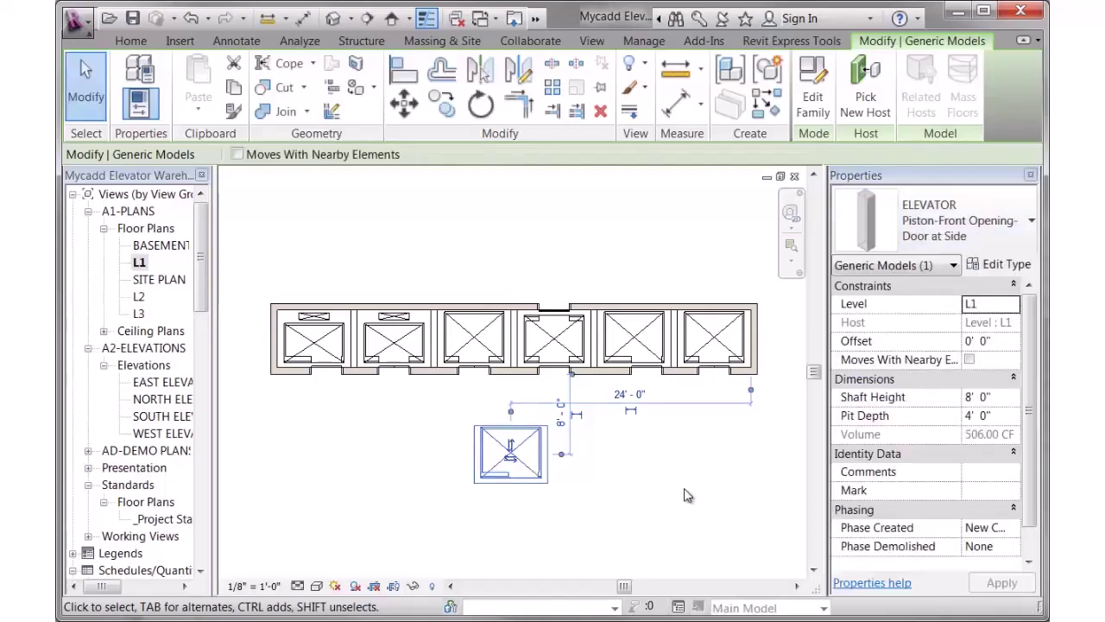
Try the Piston-Front & Rear Opening types on the standalone elevator, first Door Centered and after it Door at Side
click(960, 221)
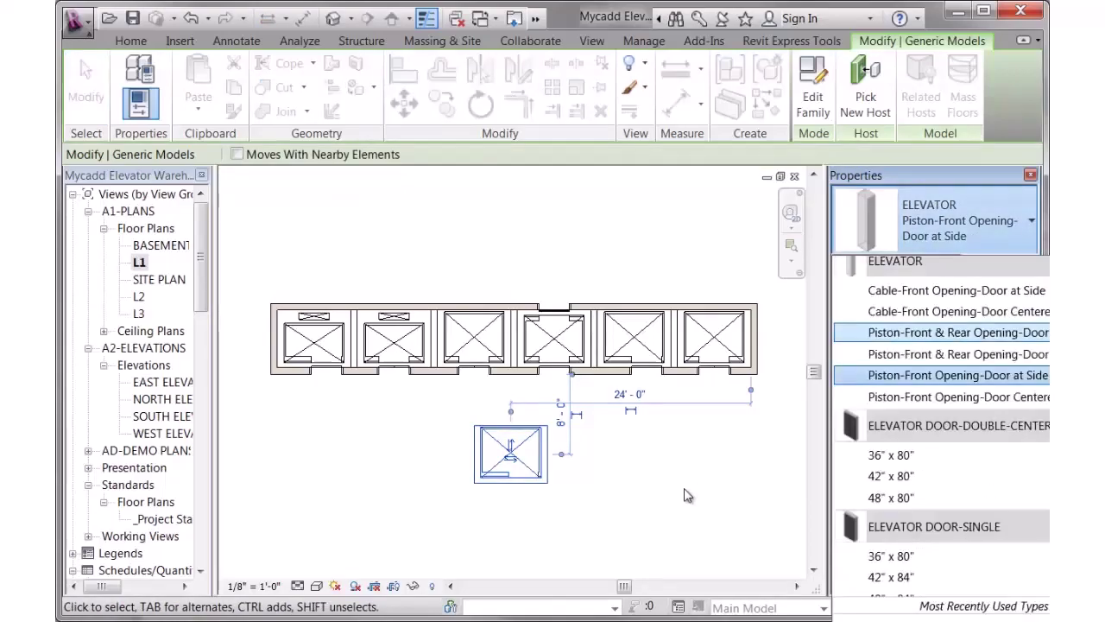
key(Return)
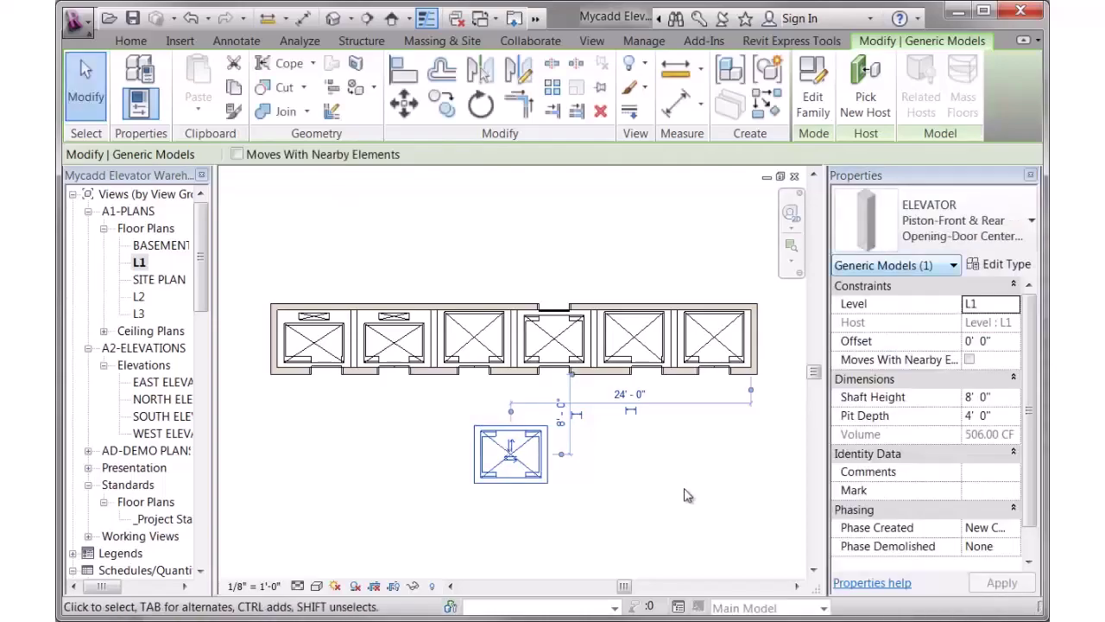
key(alt+Down)
click(959, 333)
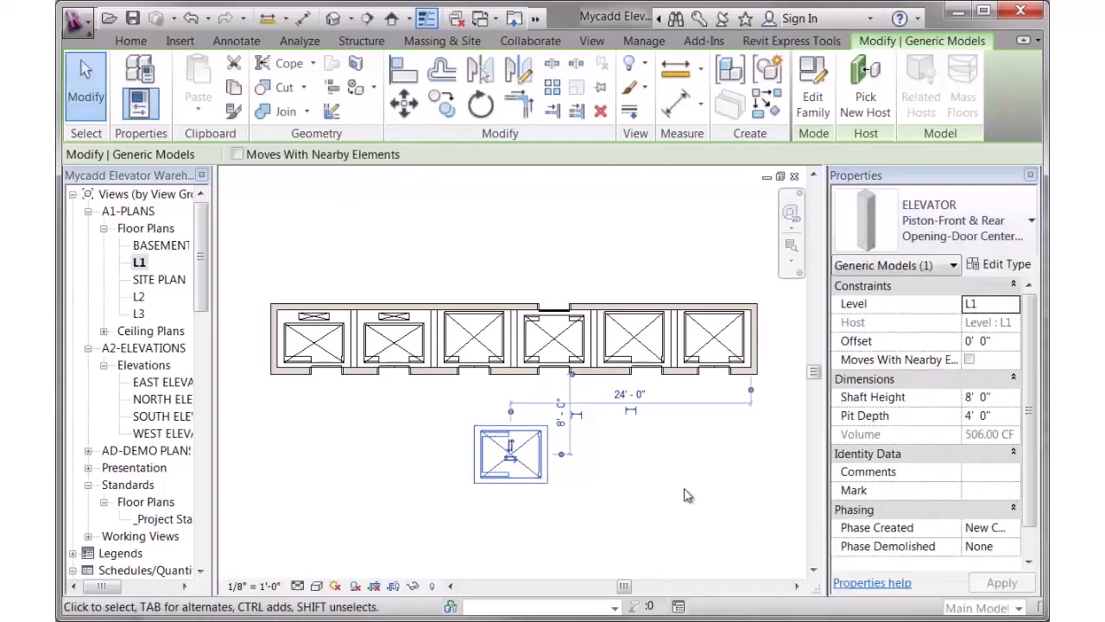
Change the standalone elevator's type to Cable-Front Opening-Door Centered
key(alt+Down)
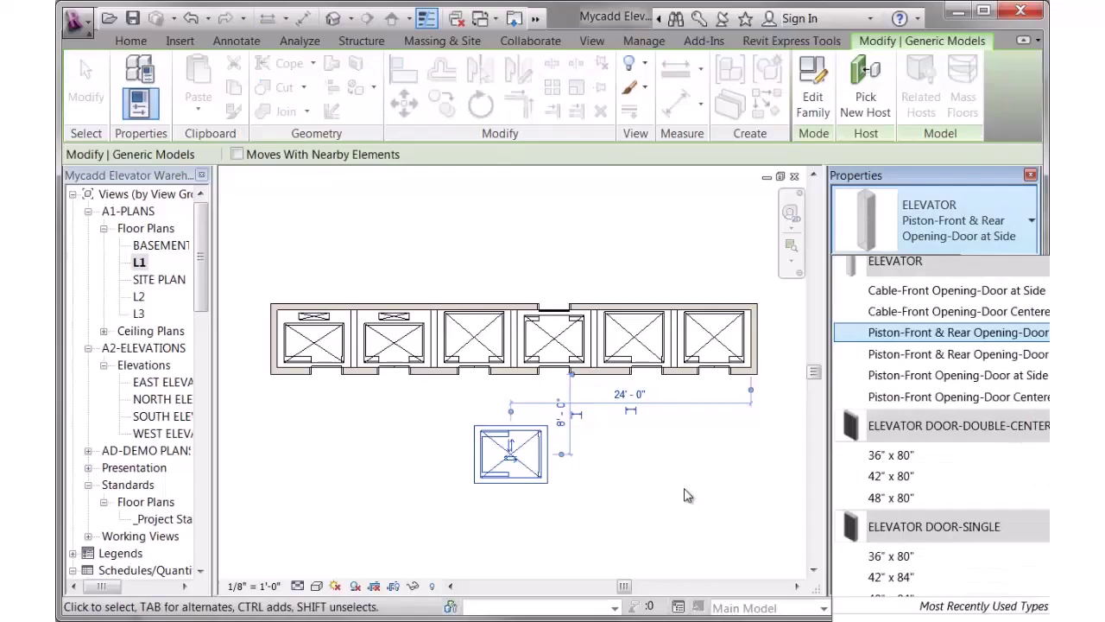
key(Up)
key(Up)
key(Down)
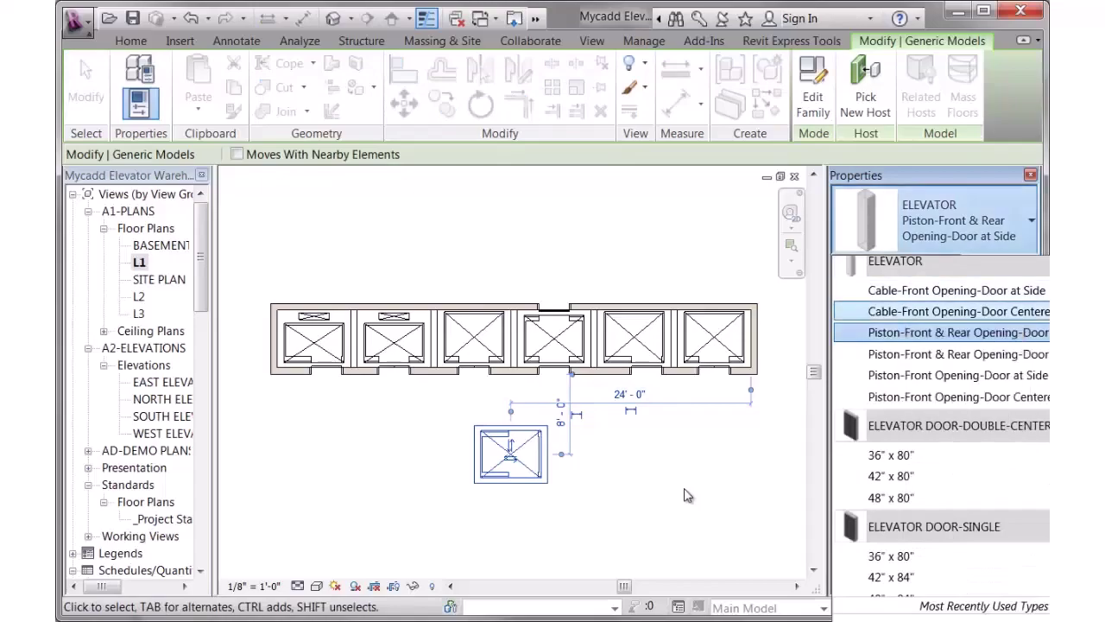
key(Return)
Change the standalone elevator's type to Cable-Front Opening-Door at Side
key(alt+Down)
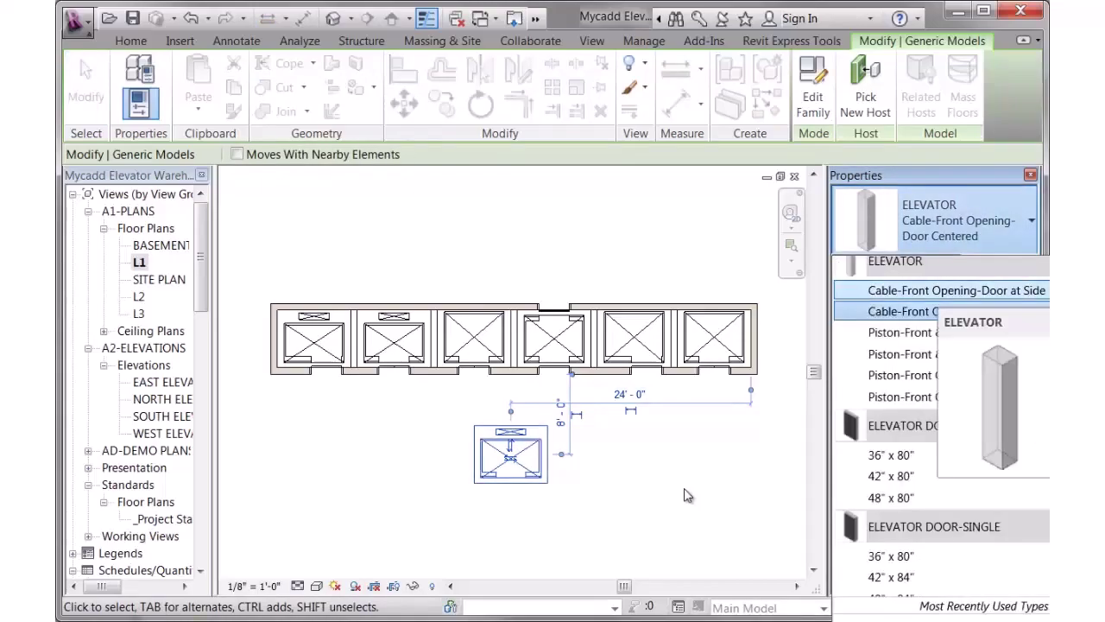
key(Escape)
key(alt+Down)
key(Up)
key(Return)
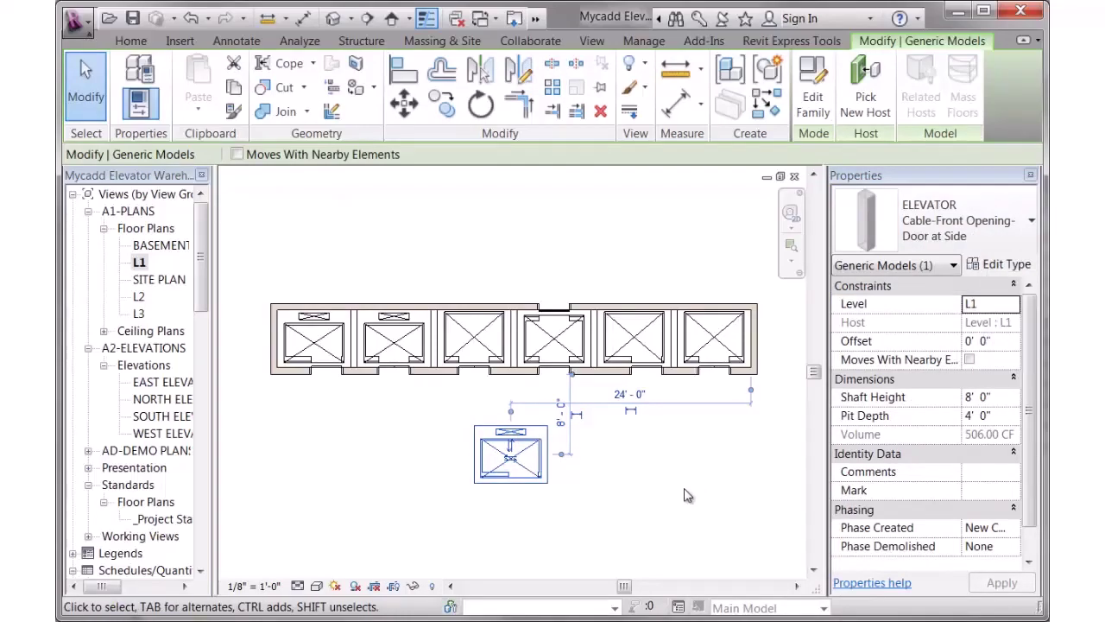
In the elevator's type properties, apply Show Counterweight switched off and switch it back on
click(1000, 264)
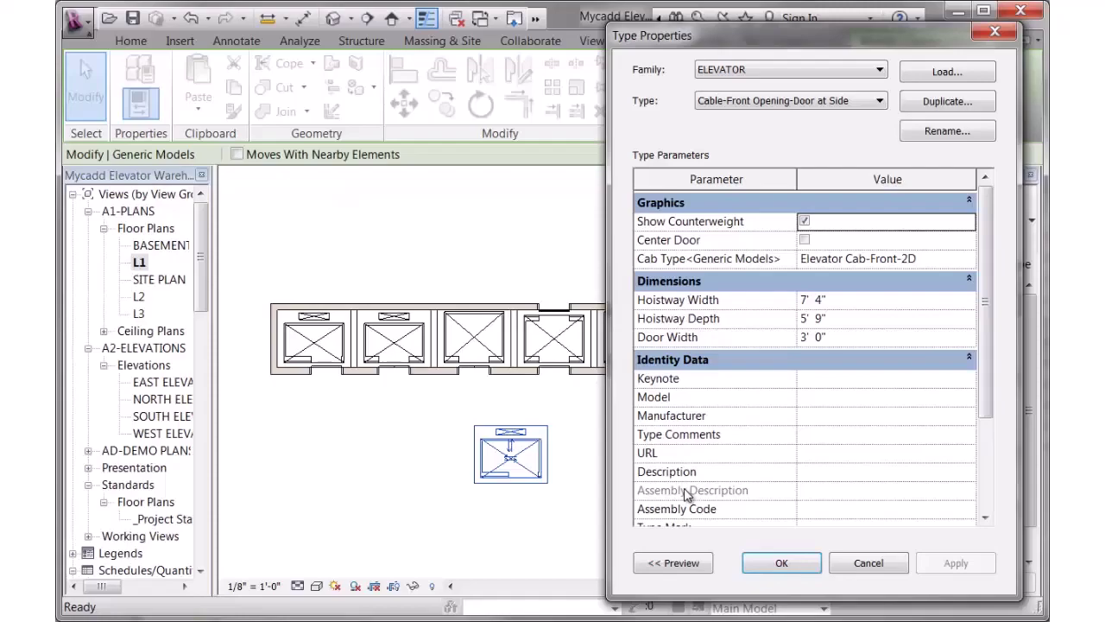
key(space)
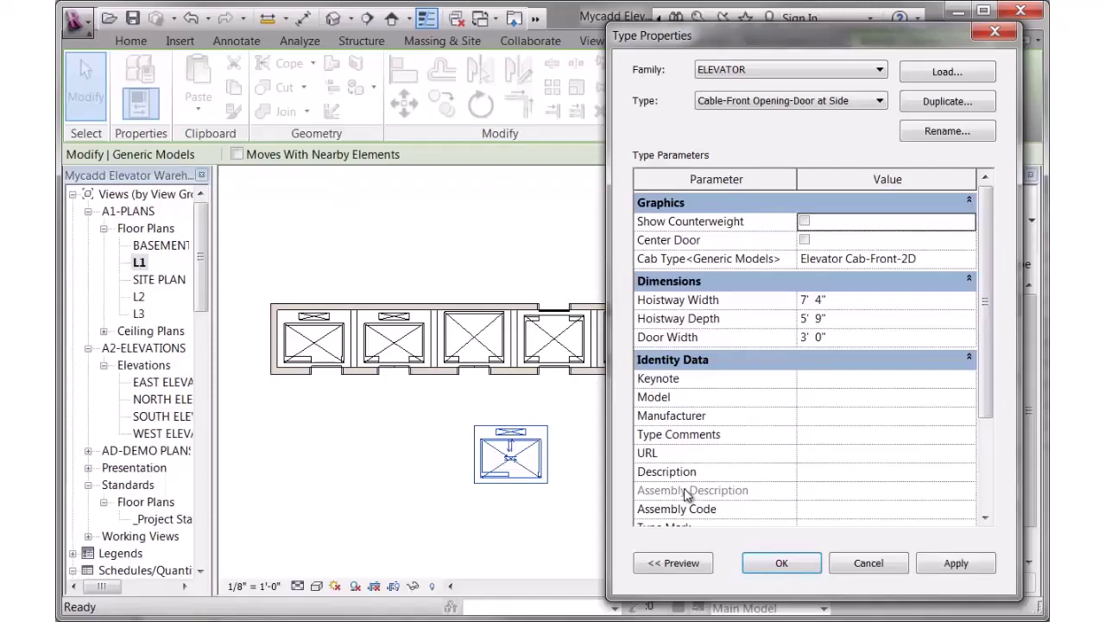
key(alt+a)
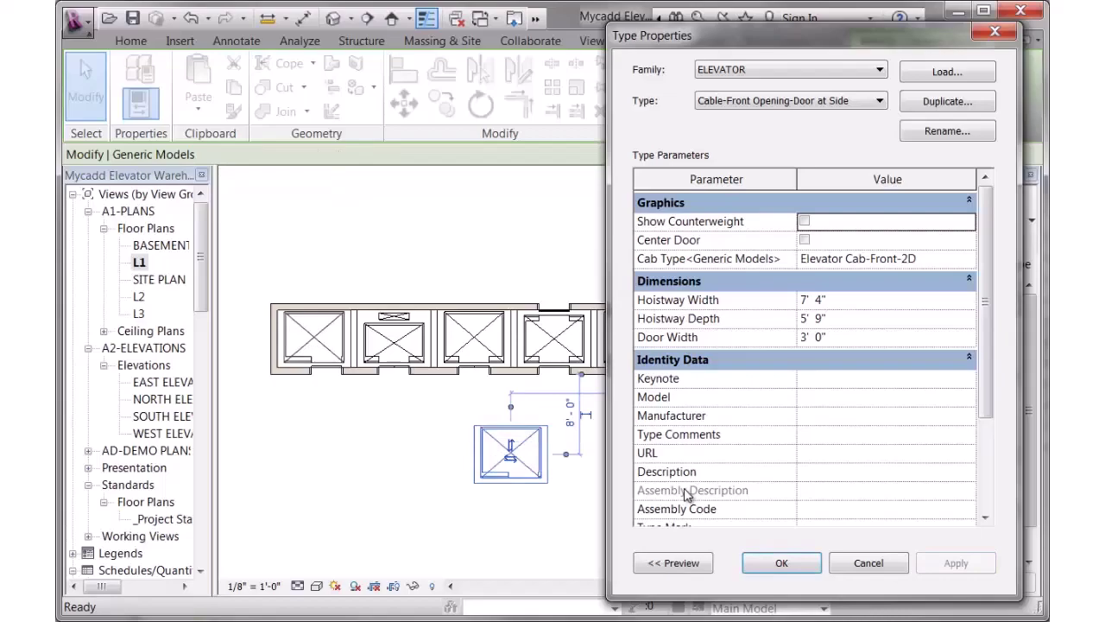
key(space)
key(alt+a)
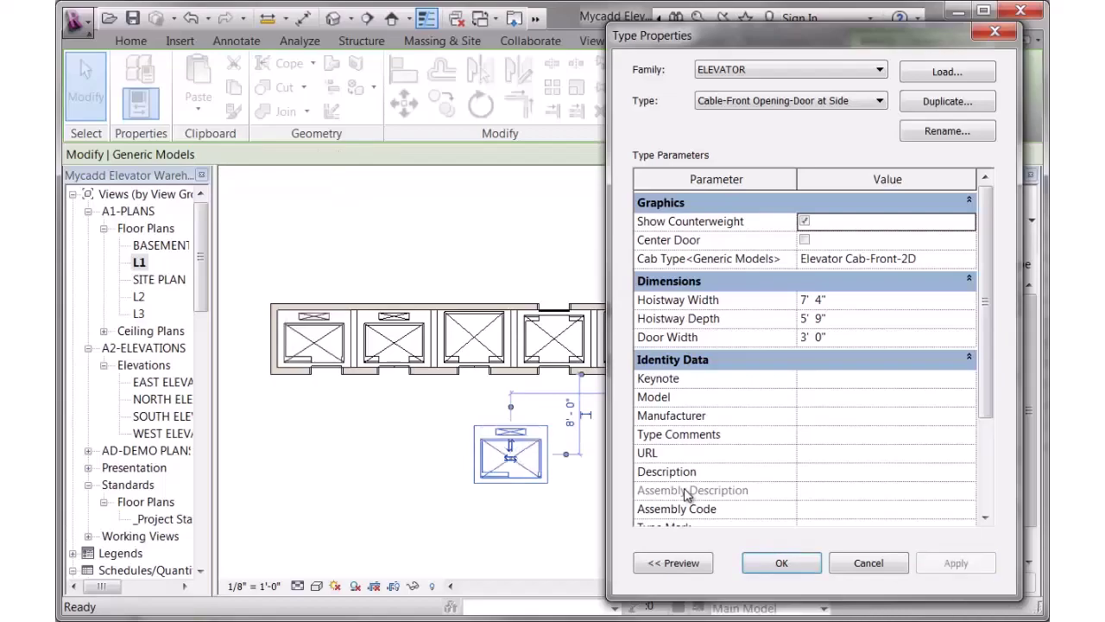
Apply Center Door switched on for the elevator type and switch it back off
key(Down)
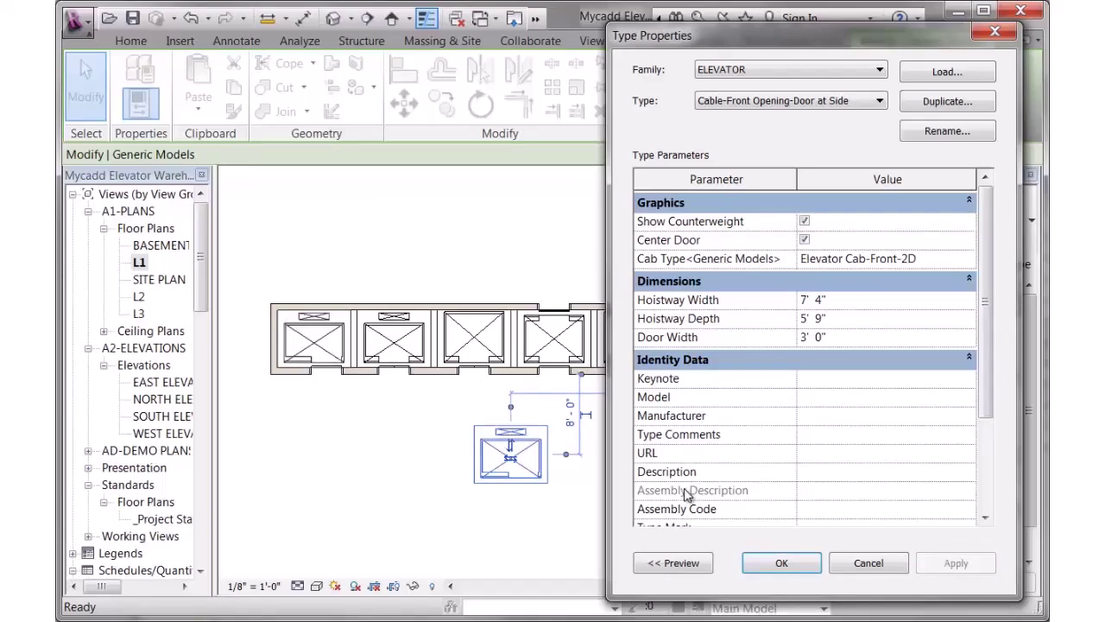
key(space)
key(alt+a)
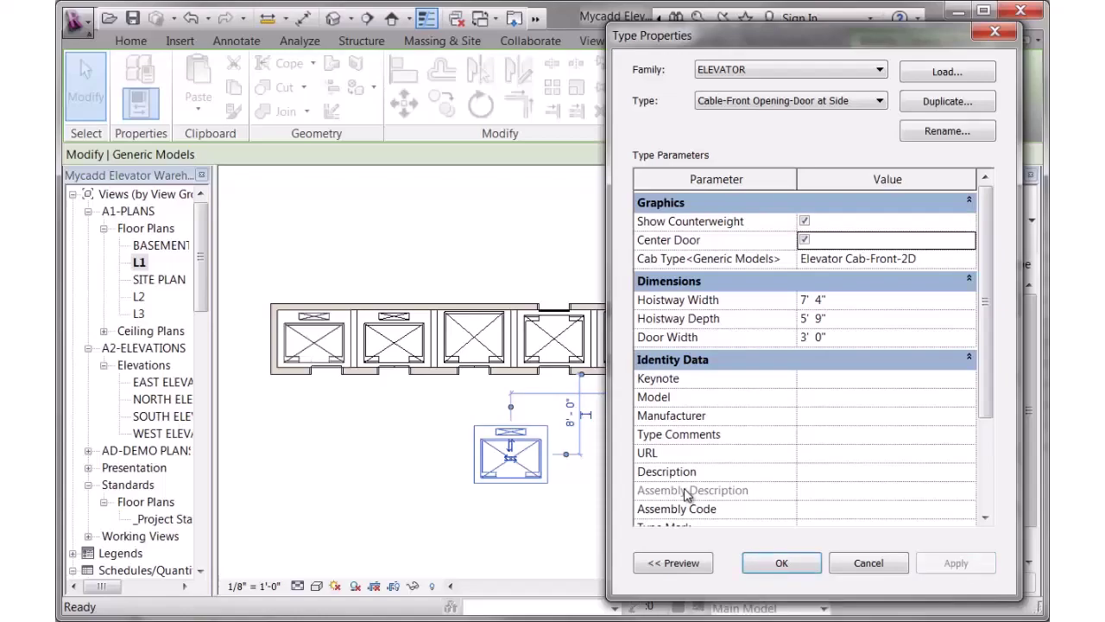
key(space)
key(alt+a)
Apply the Elevator Cab-Front Rear-2D cab type, restore Elevator Cab-Front-2D, and accept the type properties
key(Down)
key(alt+Down)
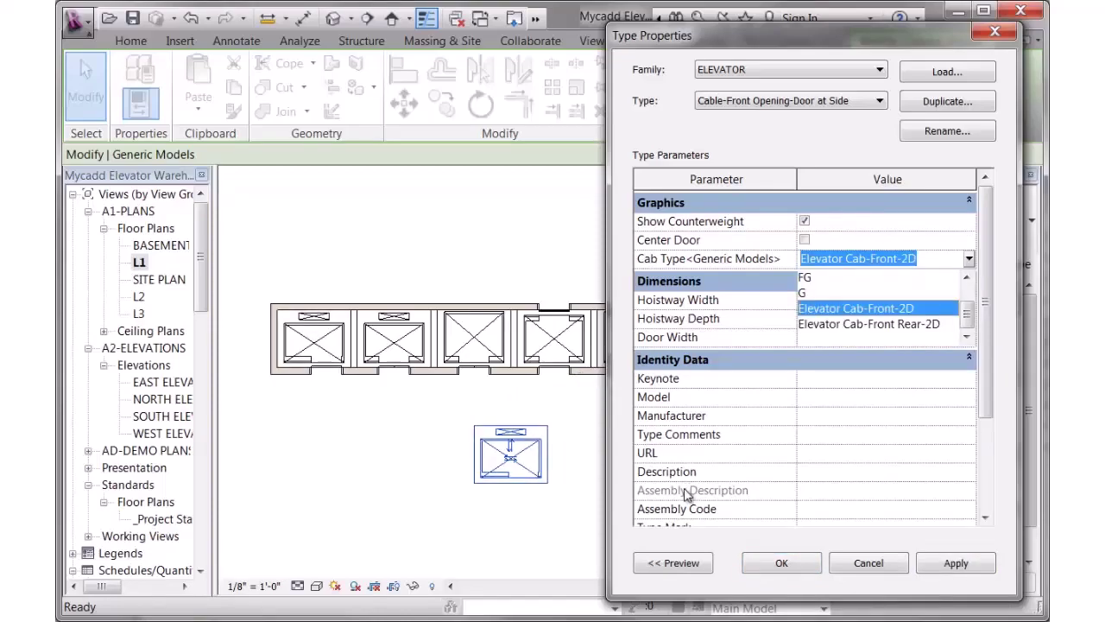
key(Down)
key(Return)
click(956, 563)
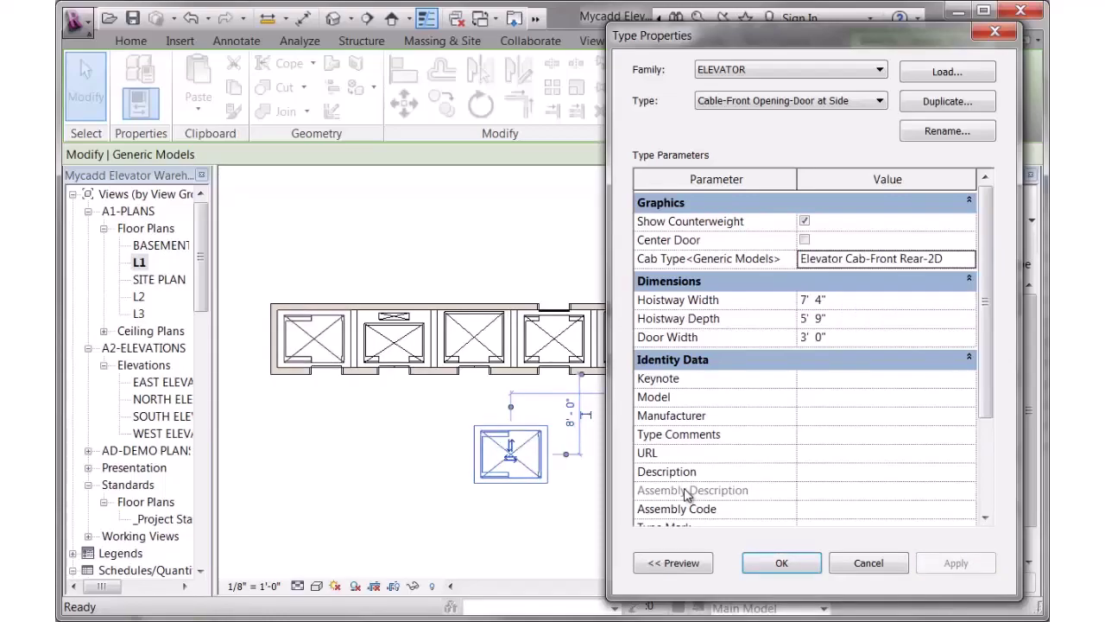
click(968, 259)
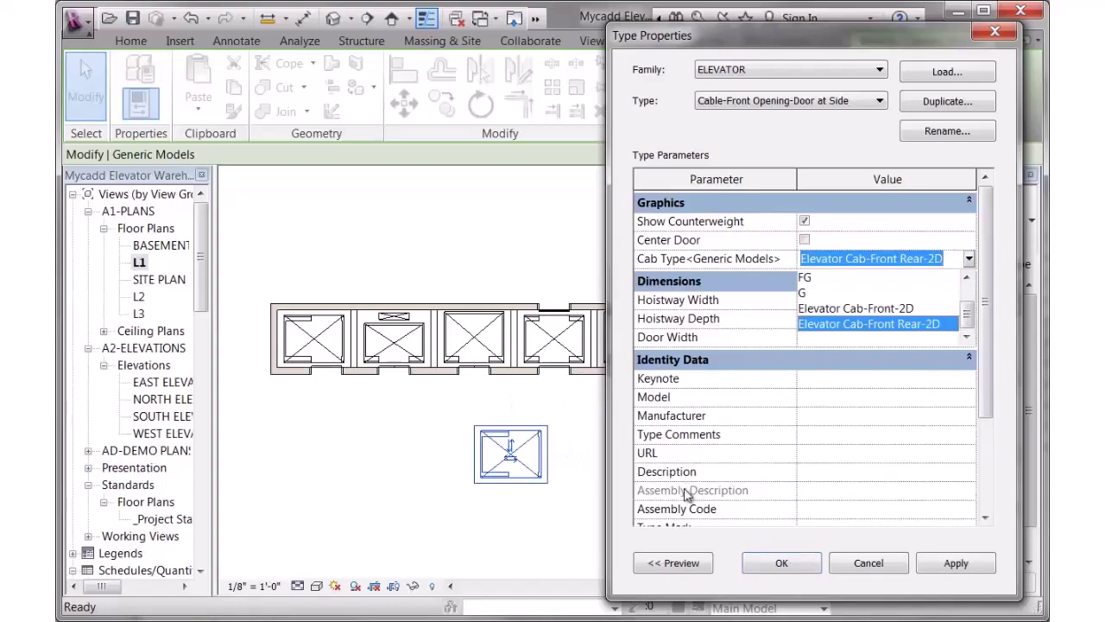
click(858, 308)
key(Return)
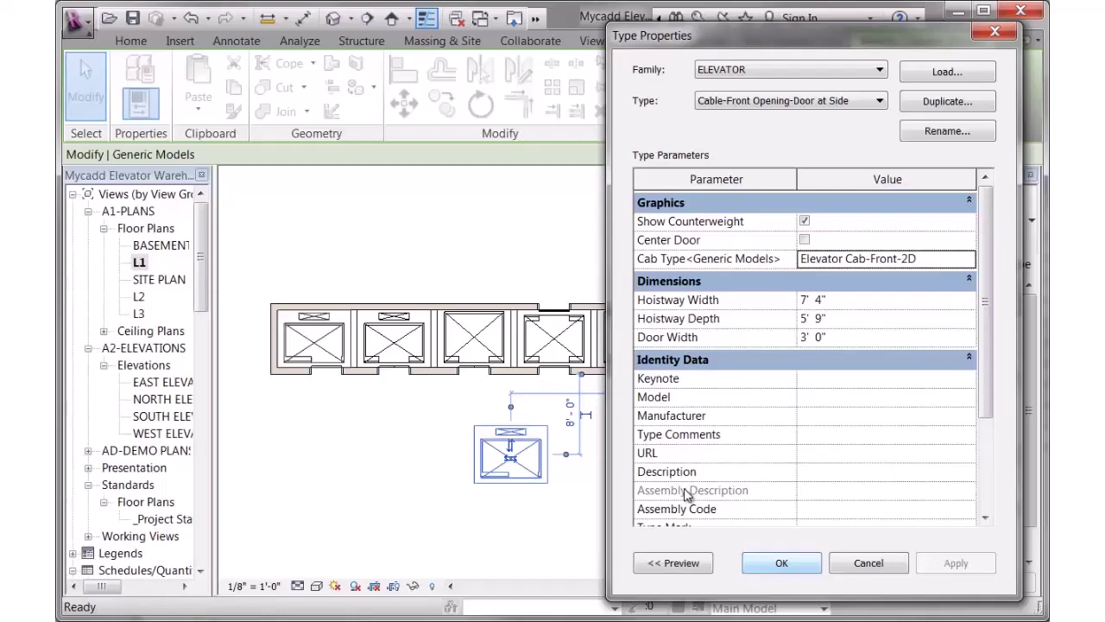
key(Return)
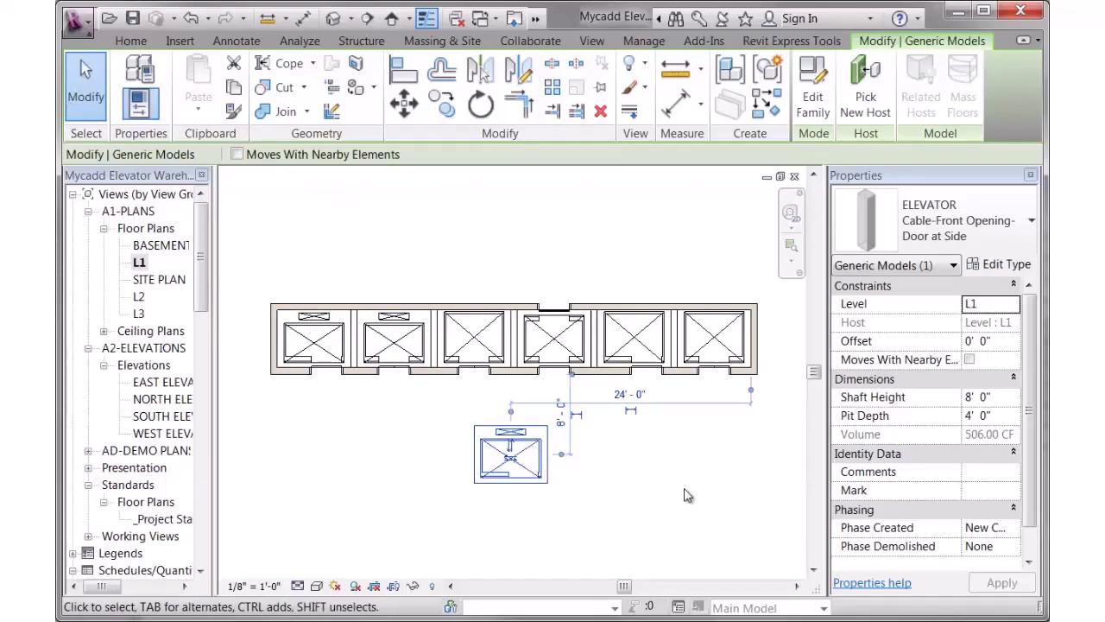
Inspect the shaft height and other instance properties of the easternmost elevator in the row
key(Escape)
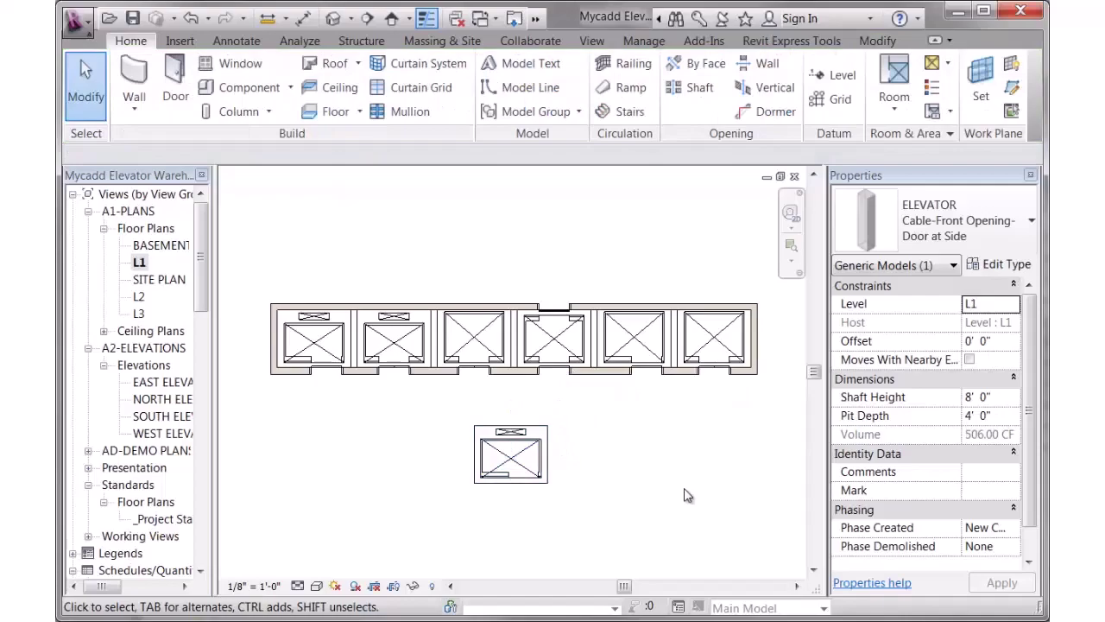
click(714, 337)
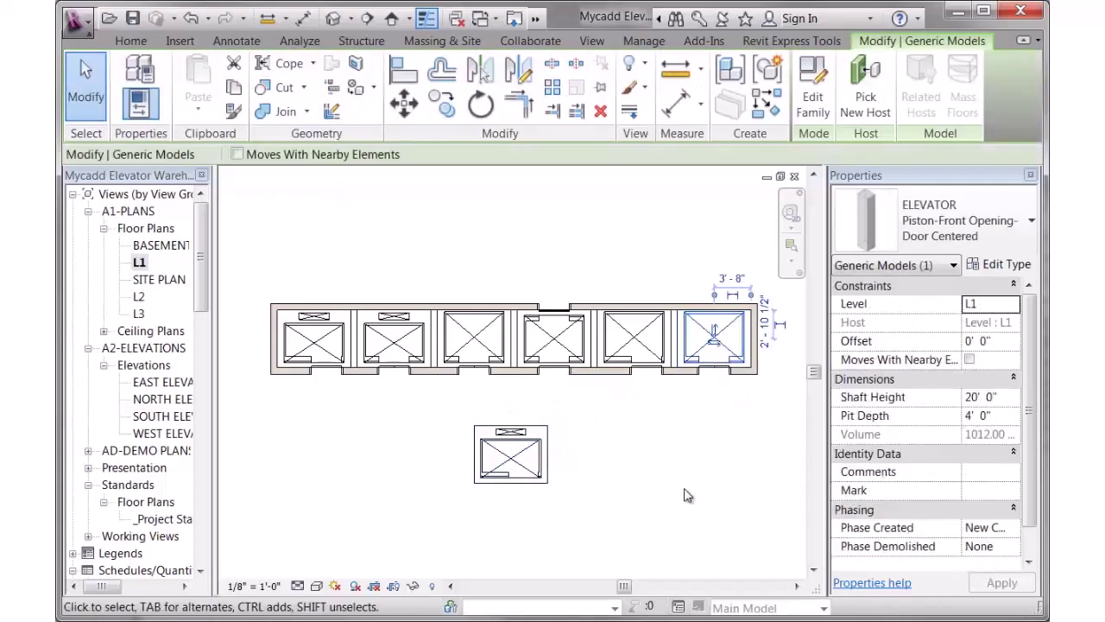
key(Escape)
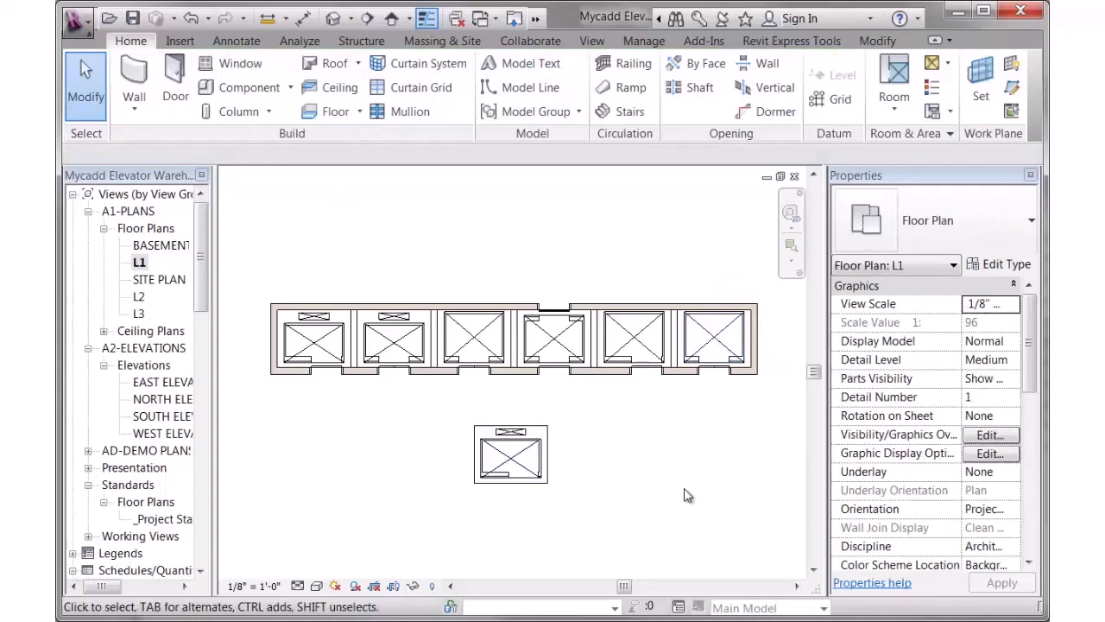
Check which elevators appear on the L2 floor plan and return to the L1 plan
double_click(139, 296)
scroll(449, 386, down, 5)
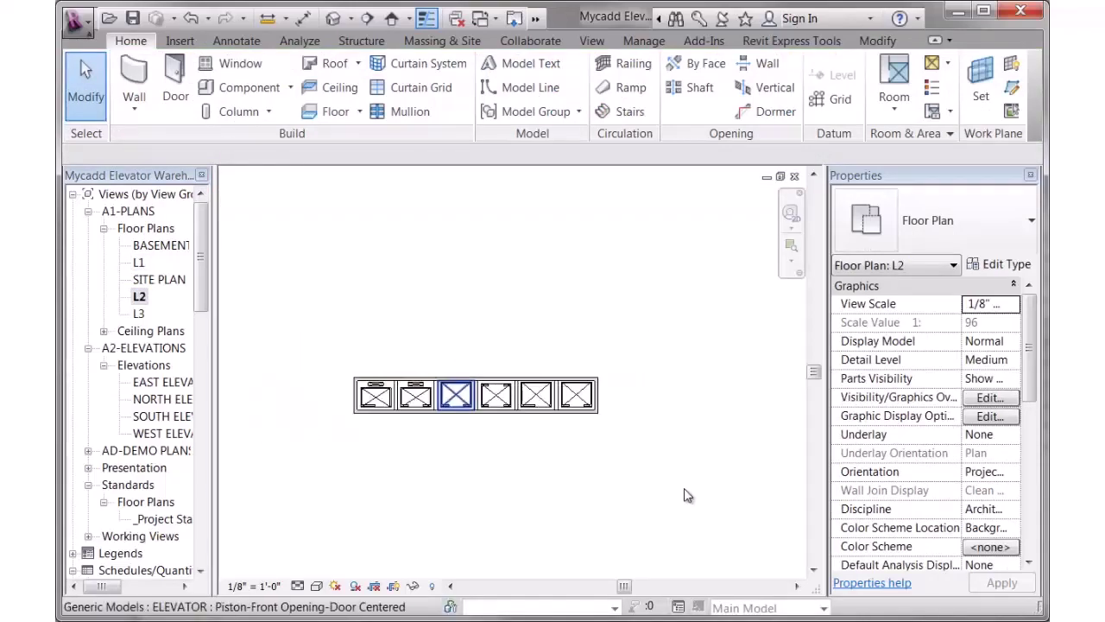
middle_drag(682, 536, 707, 488)
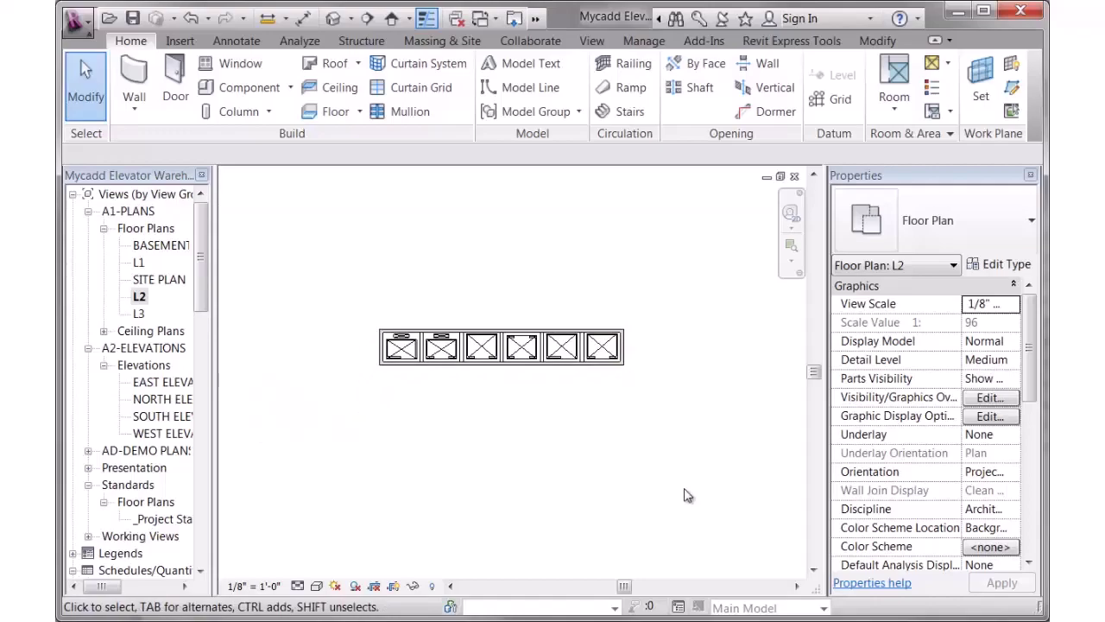
key(ctrl+Tab)
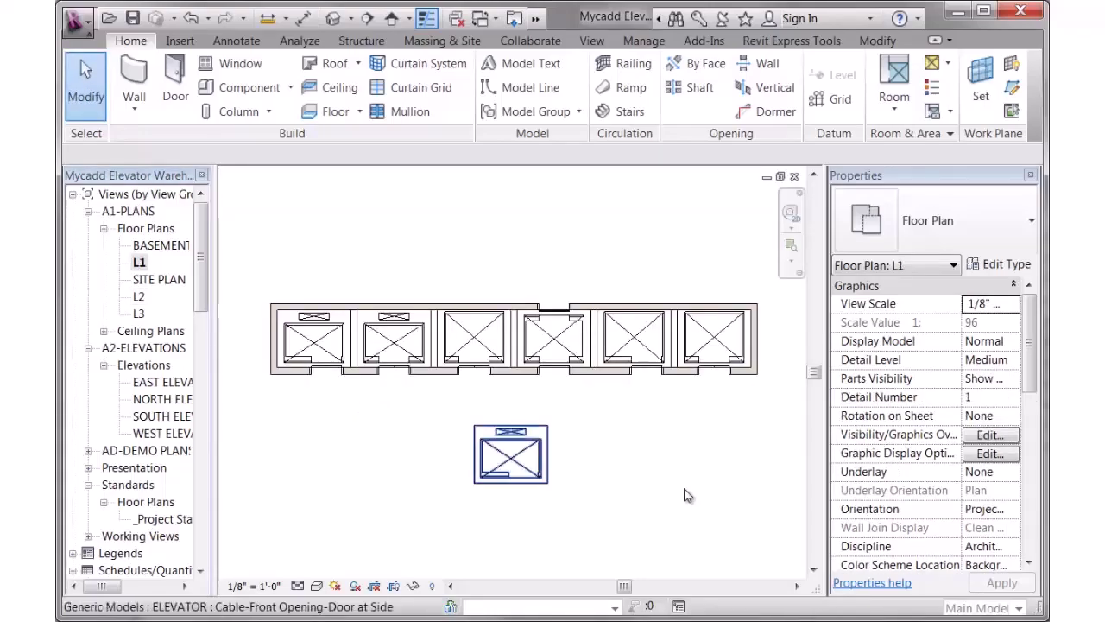
Set the shaft height of the standalone elevator in front of the row to 20 feet
click(688, 495)
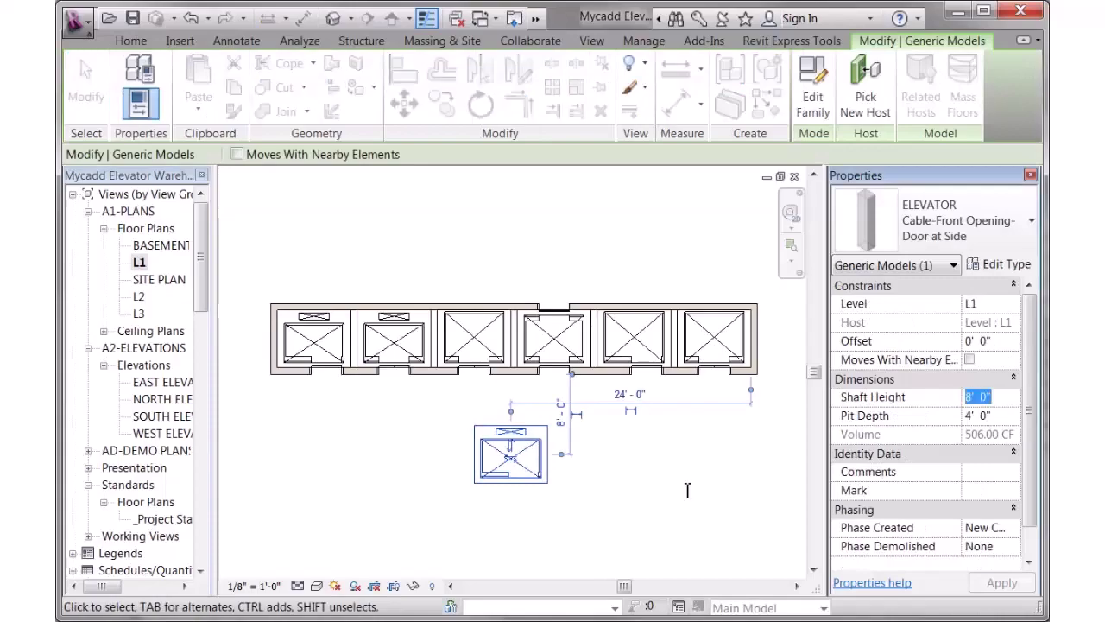
text(20)
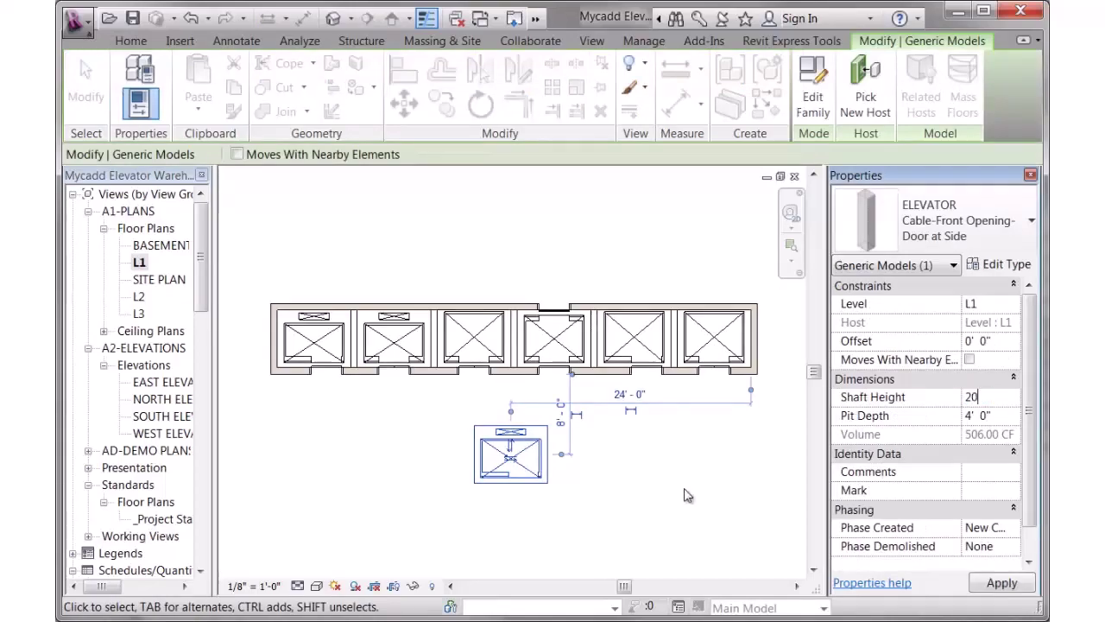
key(Return)
Check how the heightened standalone elevator appears on the L2 floor plan and in the 3D view
key(ctrl+Tab)
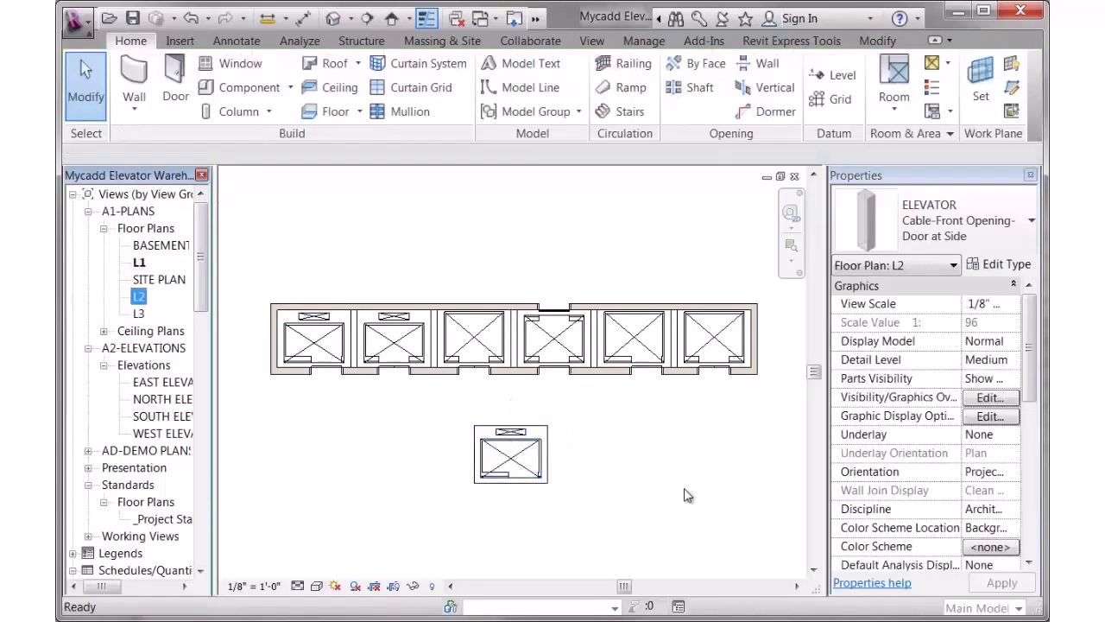
key(Escape)
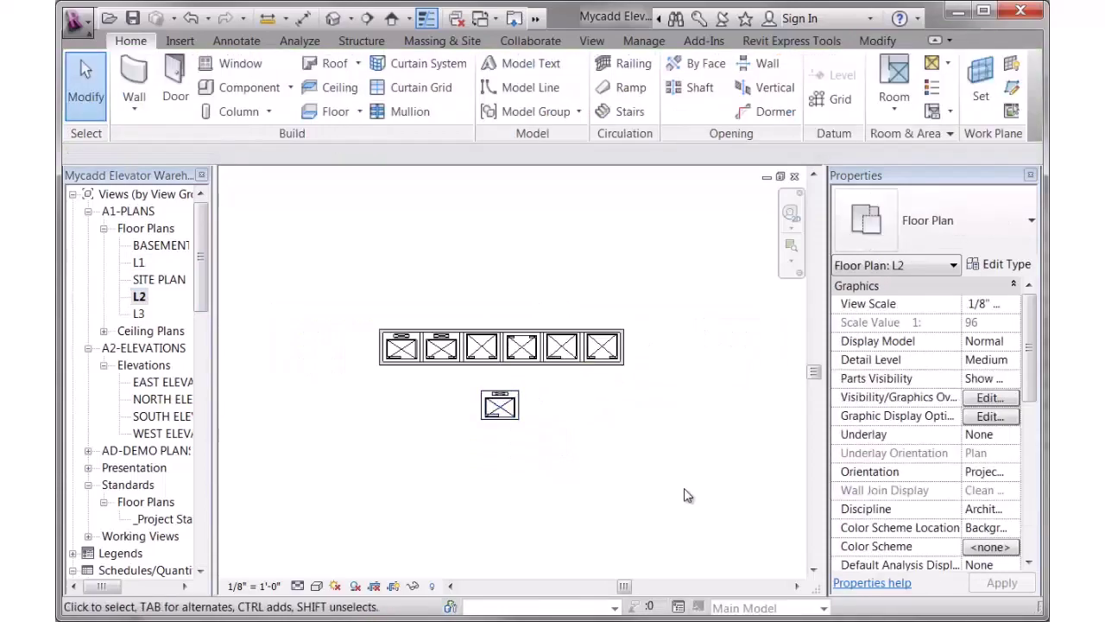
mouse_move(684, 494)
middle_down()
mouse_move(696, 501)
mouse_move(684, 495)
middle_up()
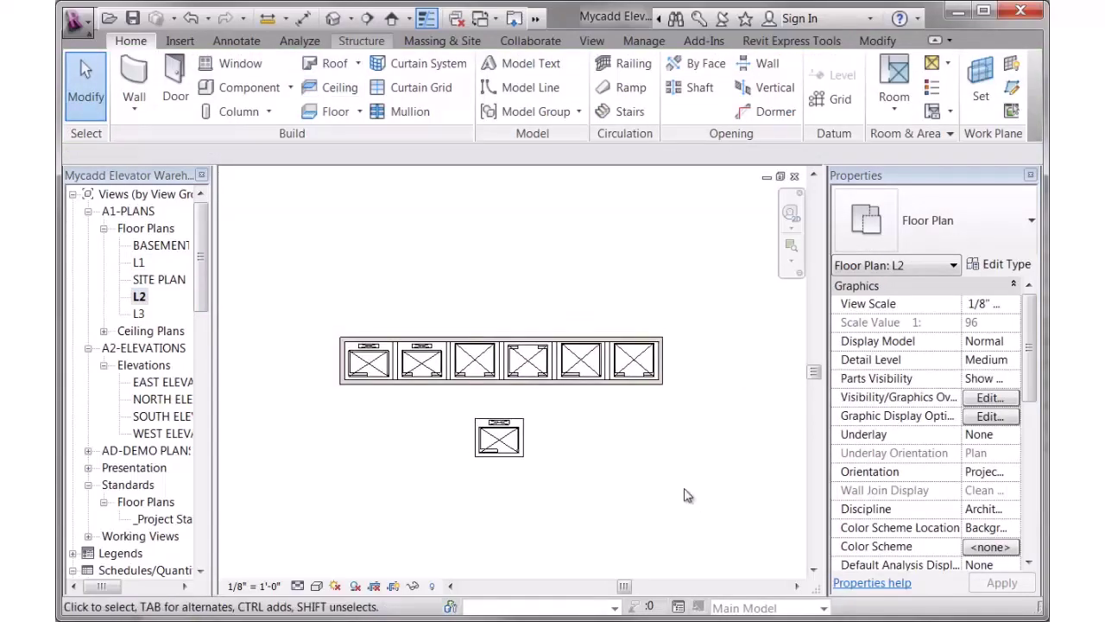
key(ctrl+Tab)
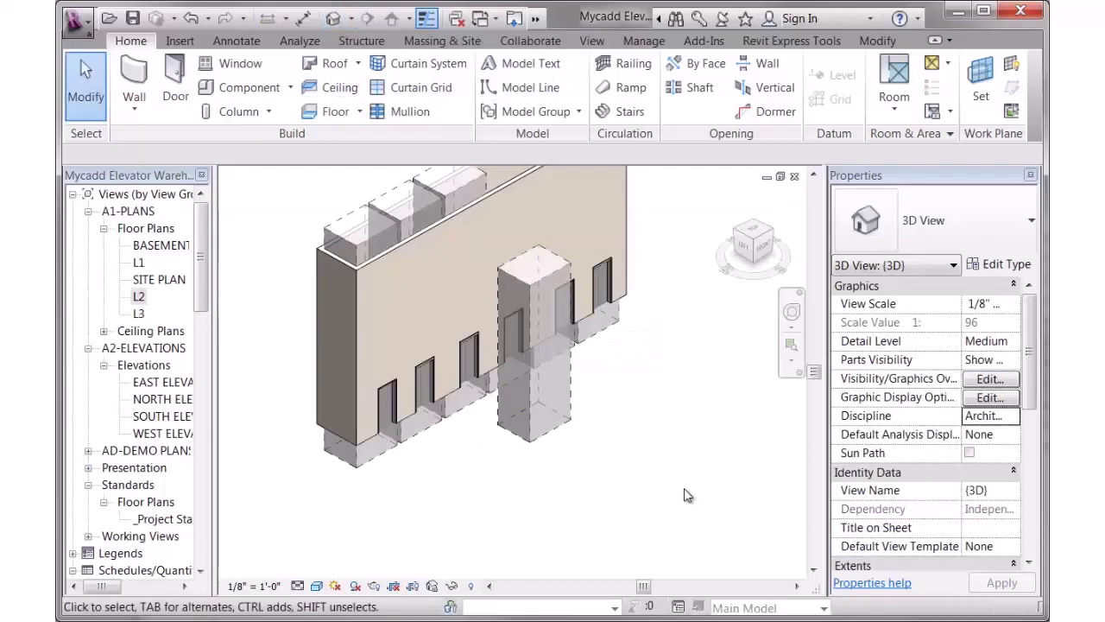
scroll(684, 494, down, 2)
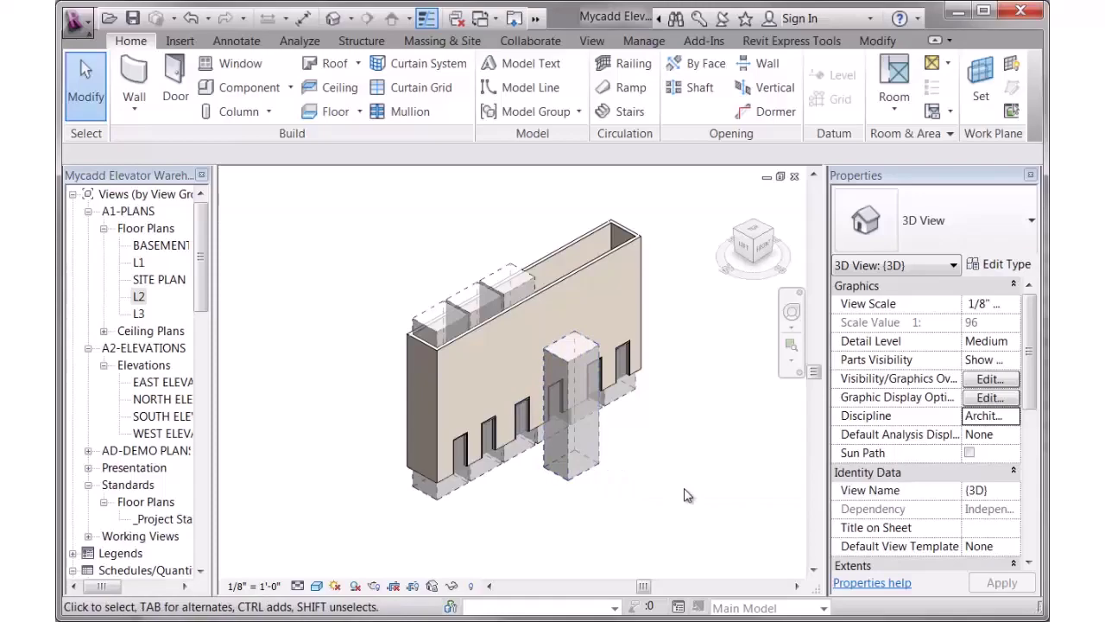
Return to the L1 plan and inspect the standalone elevator's instance properties
key(ctrl+Tab)
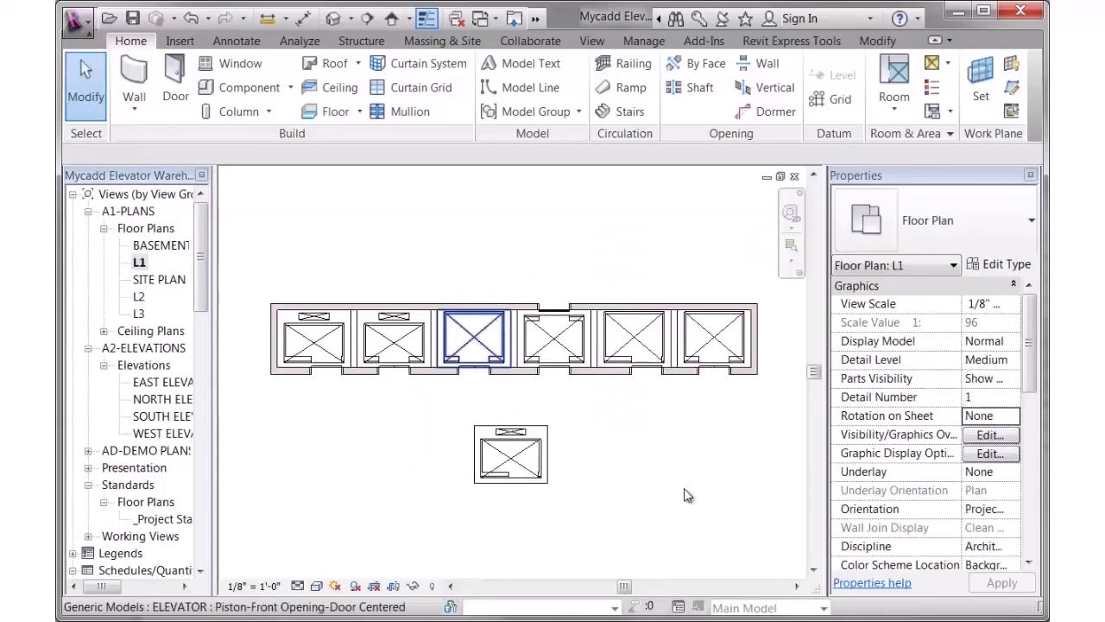
click(510, 455)
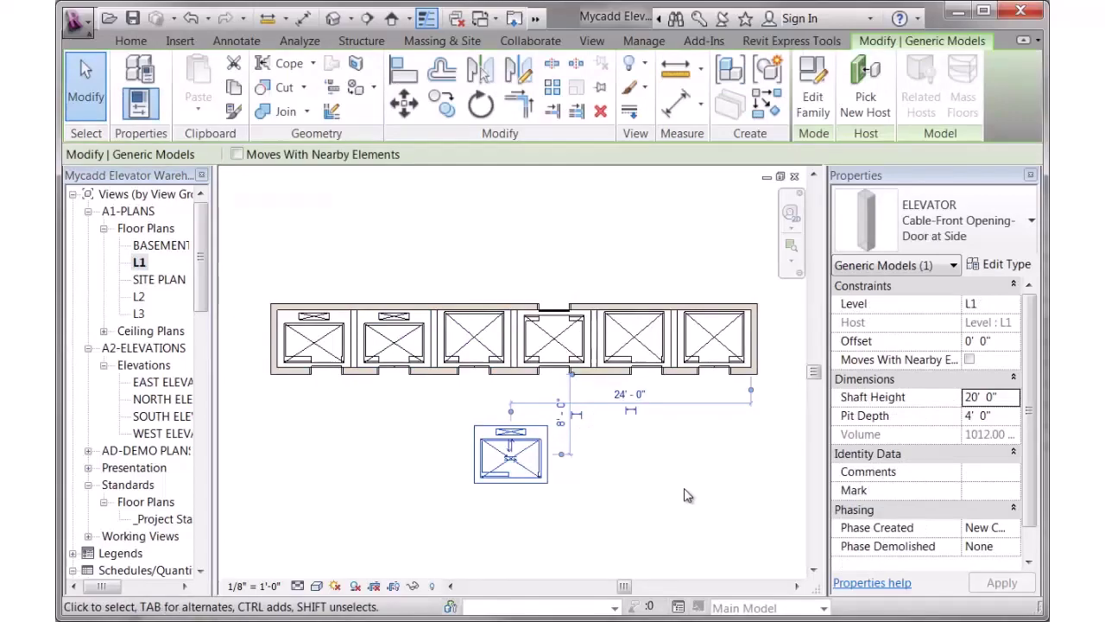
key(Escape)
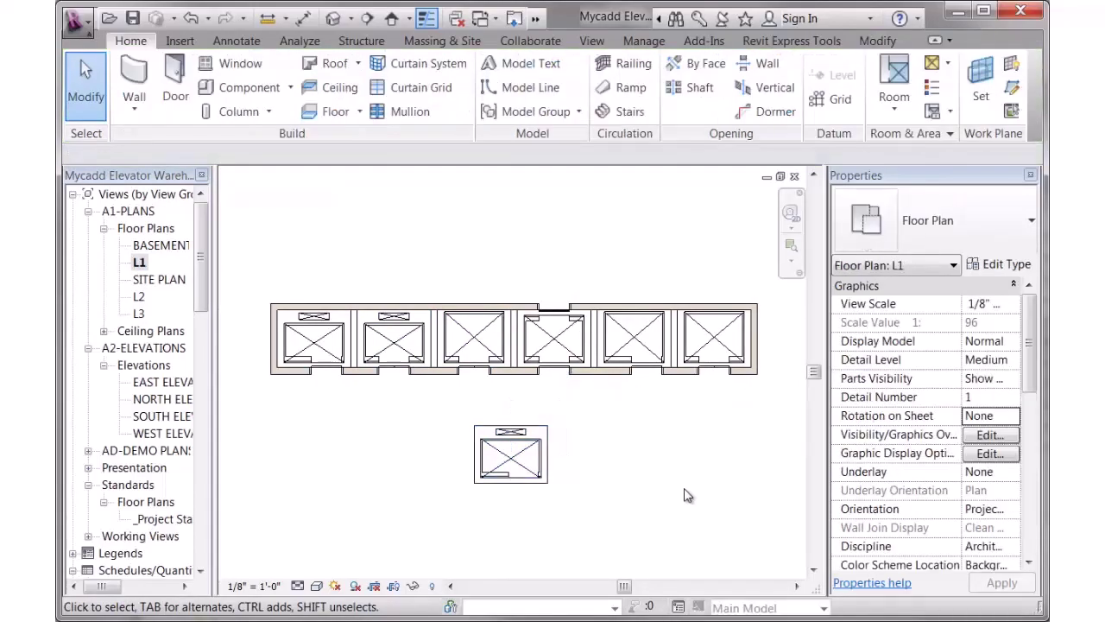
Browse the available types for the single elevator door at the westernmost elevator, keeping the current type
scroll(684, 495, up, 5)
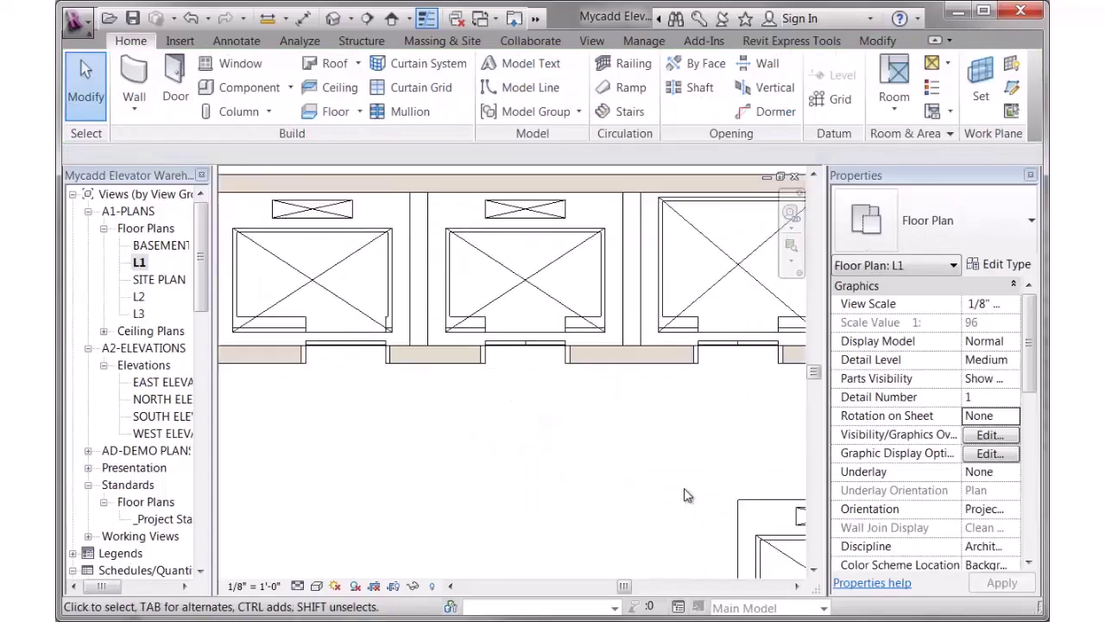
mouse_move(684, 494)
middle_down()
mouse_move(696, 501)
mouse_move(688, 495)
middle_up()
scroll(688, 494, up, 1)
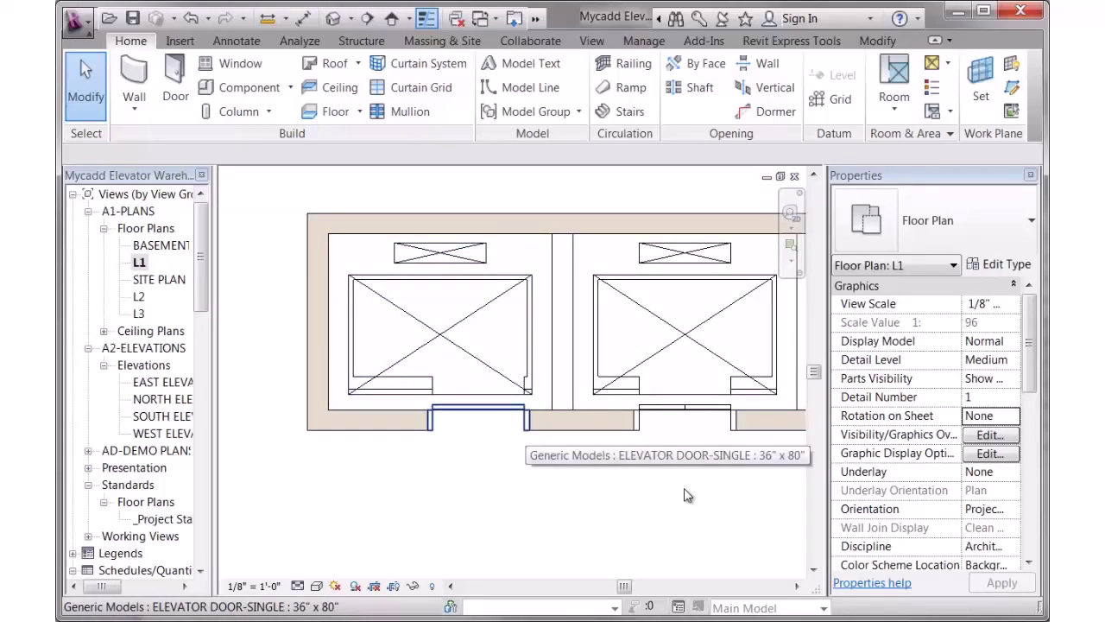
click(526, 427)
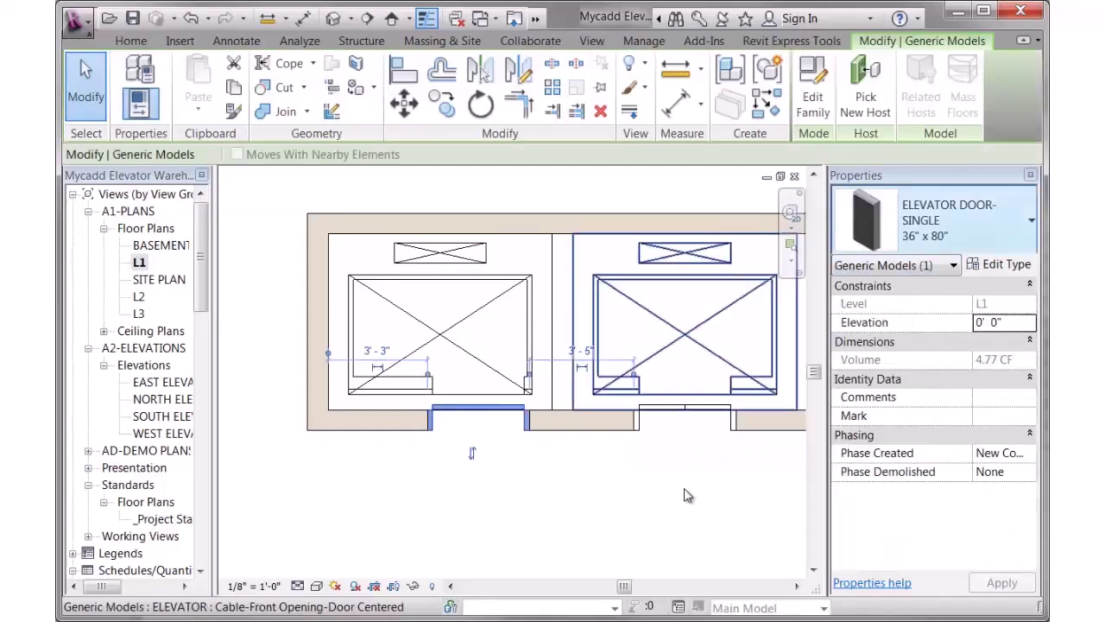
click(967, 221)
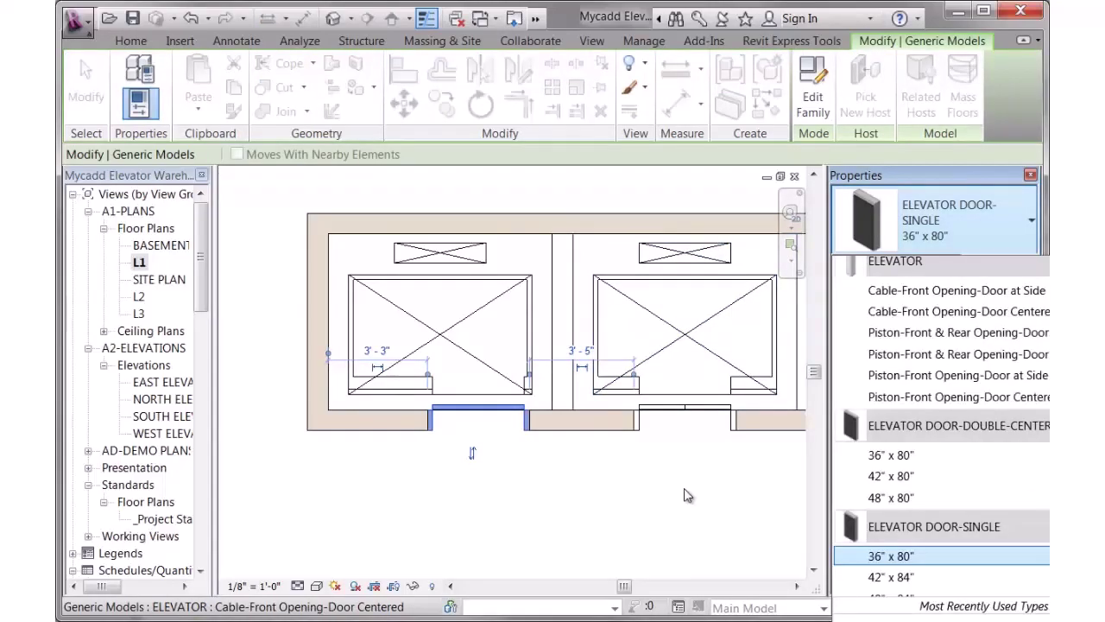
scroll(958, 397, down, 2)
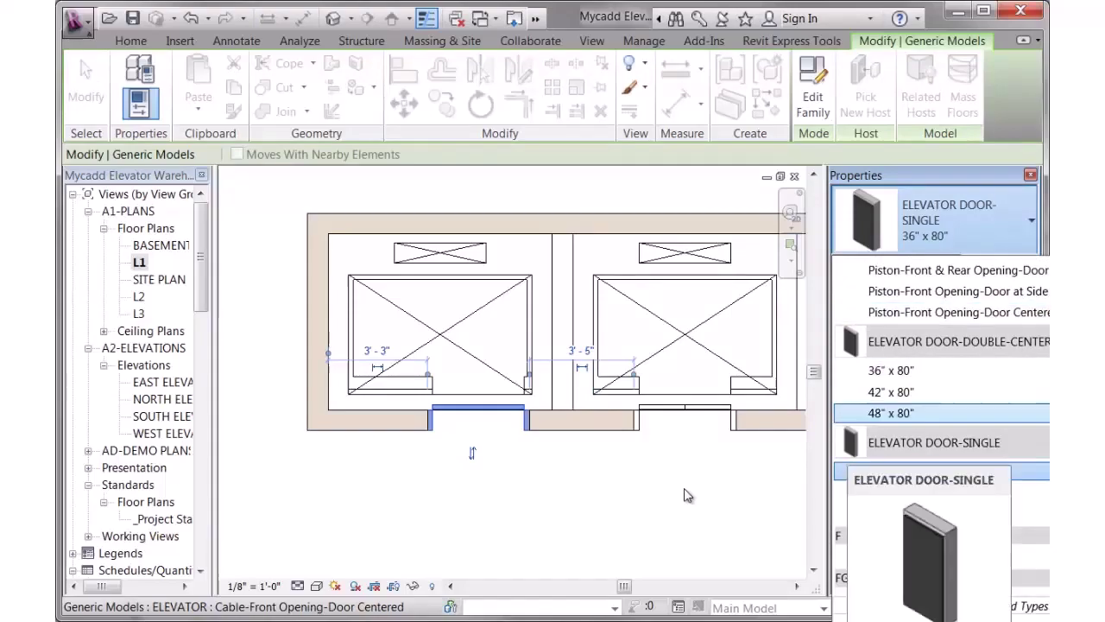
click(687, 495)
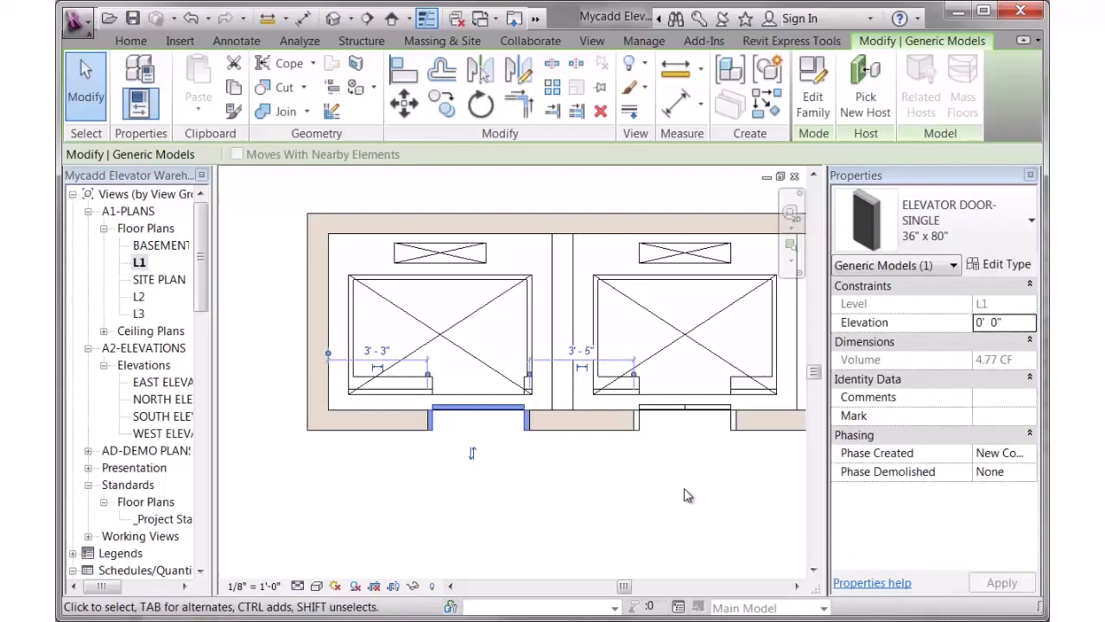
click(687, 495)
Examine all type parameters of the double-center door at the second elevator from the west, and return to the 3D view
mouse_move(684, 495)
middle_down()
mouse_move(696, 500)
mouse_move(686, 493)
middle_up()
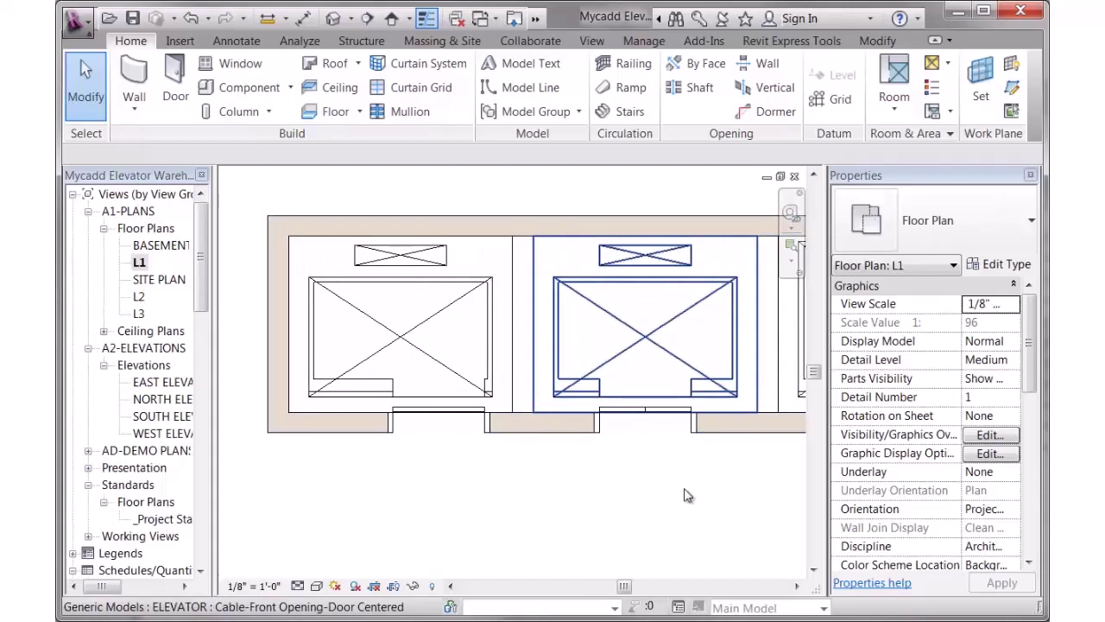
key(Tab)
key(Tab)
key(Tab)
key(Tab)
key(Tab)
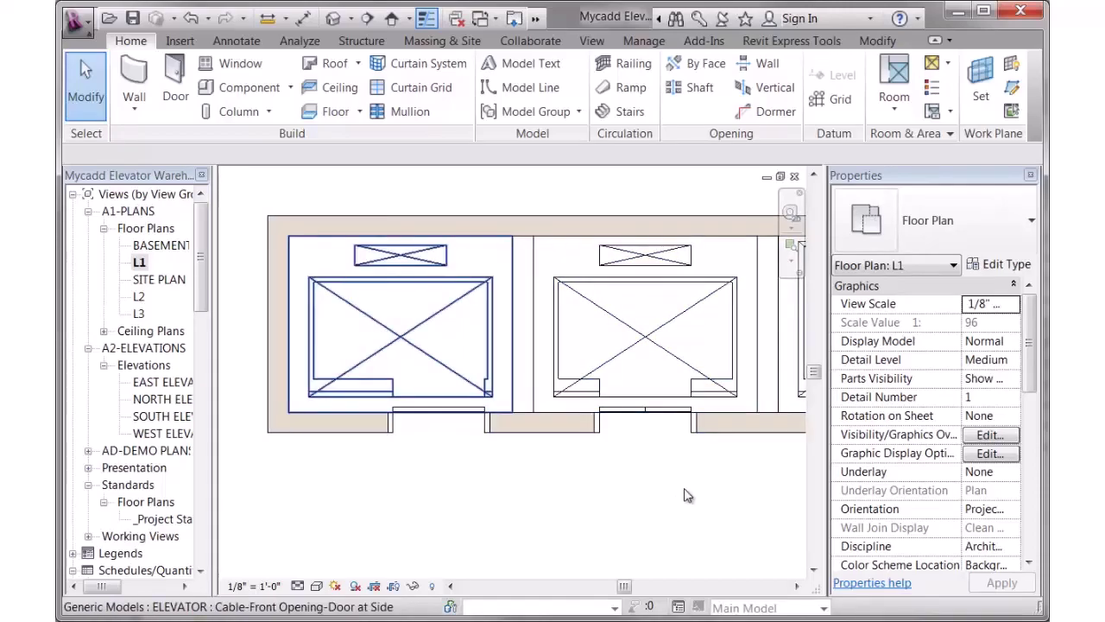
click(688, 494)
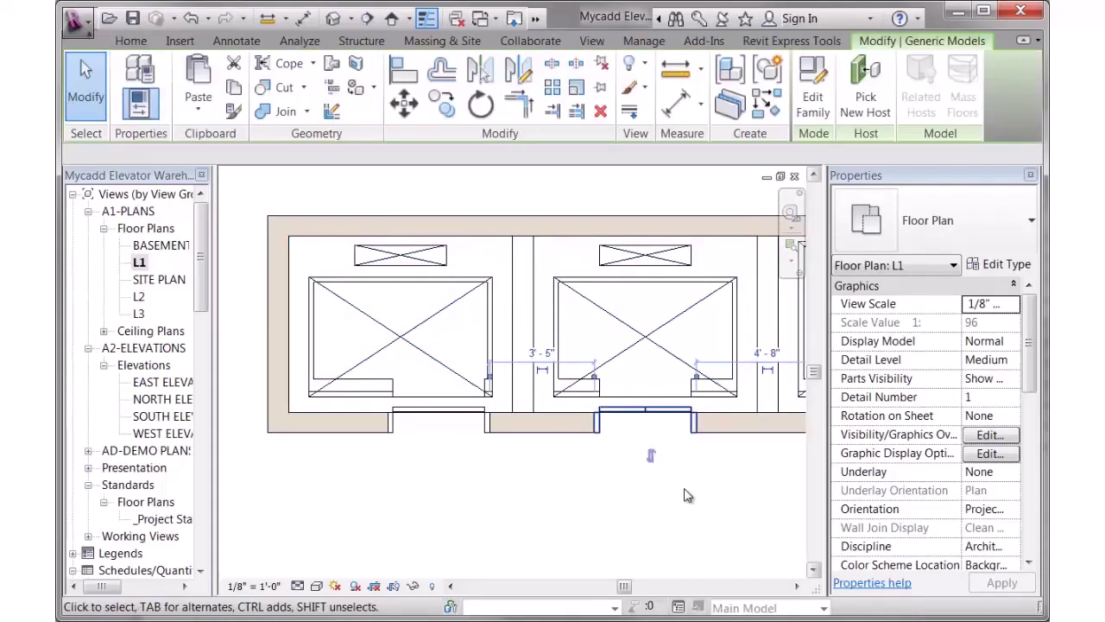
key(alt+e)
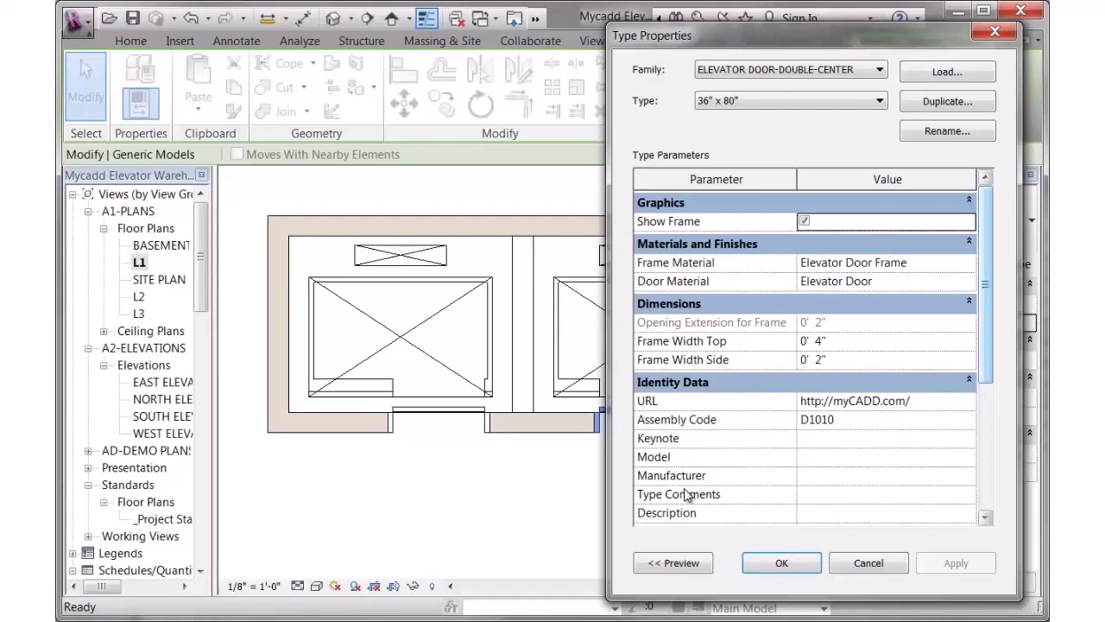
scroll(684, 494, down, 4)
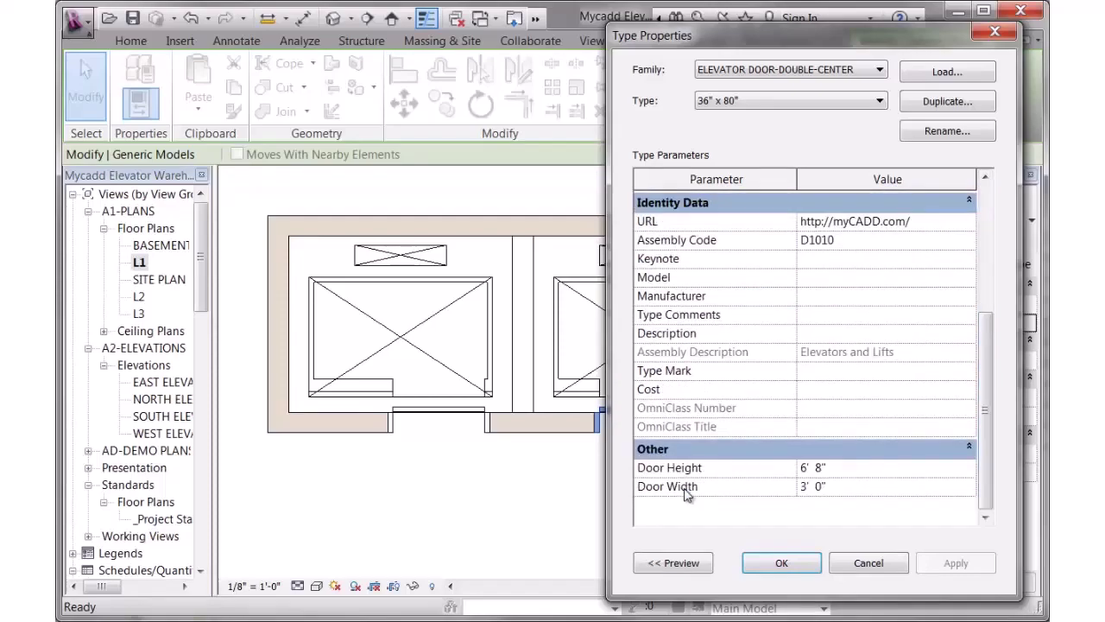
scroll(687, 492, up, 4)
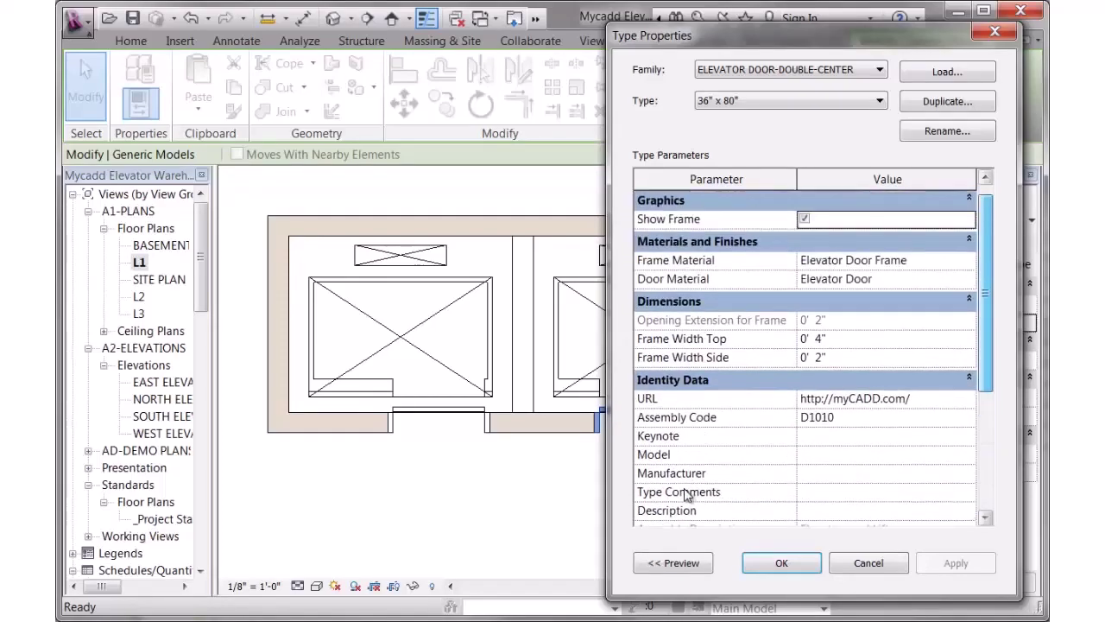
key(Return)
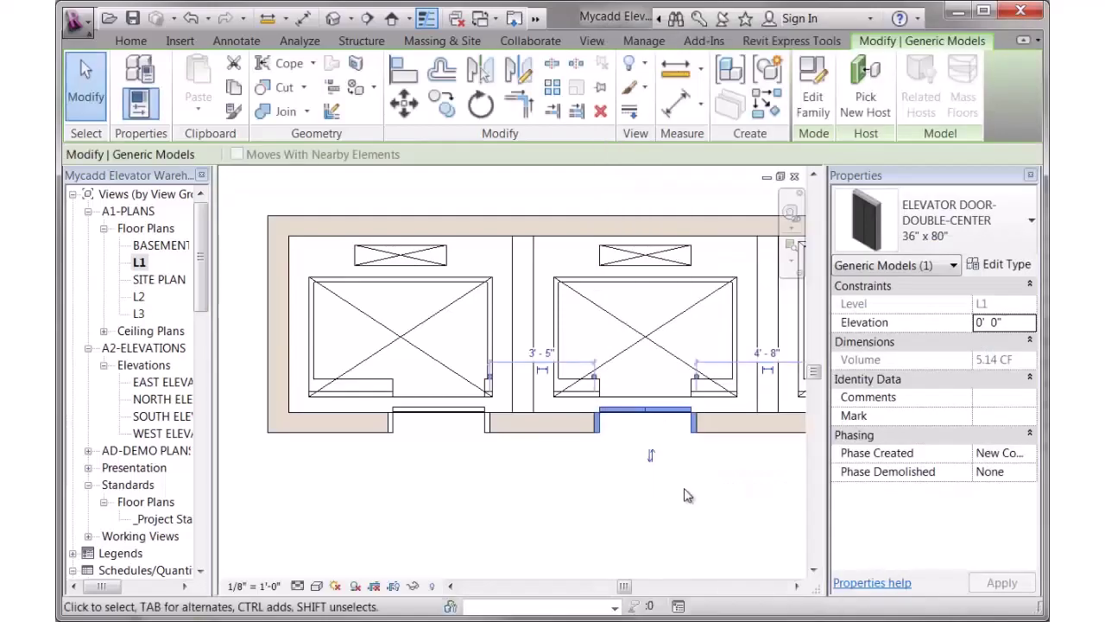
click(686, 494)
click(333, 18)
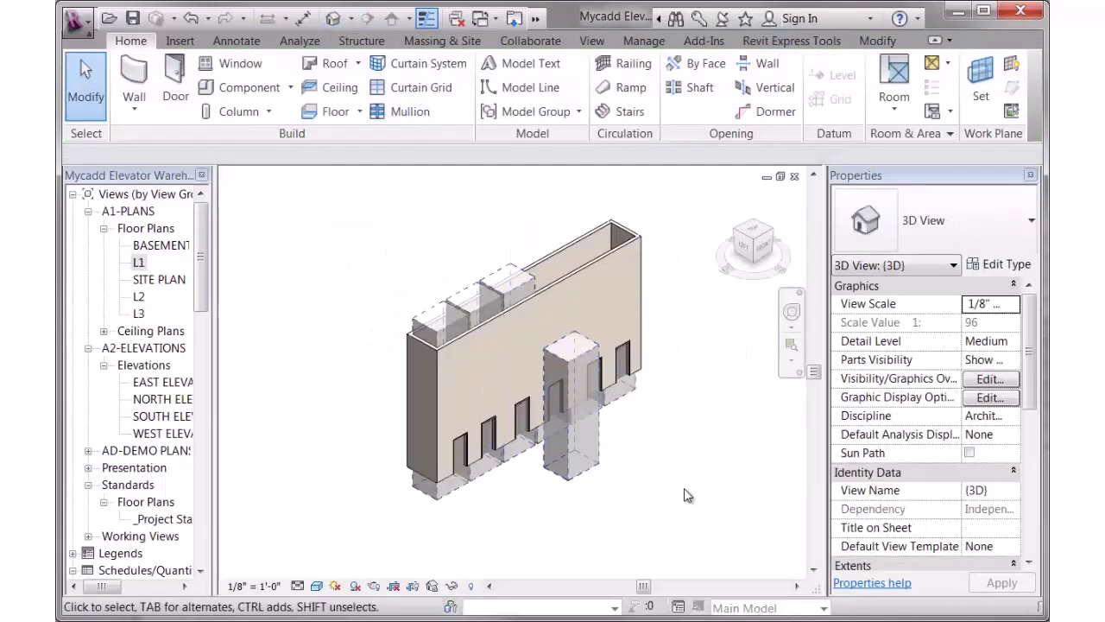